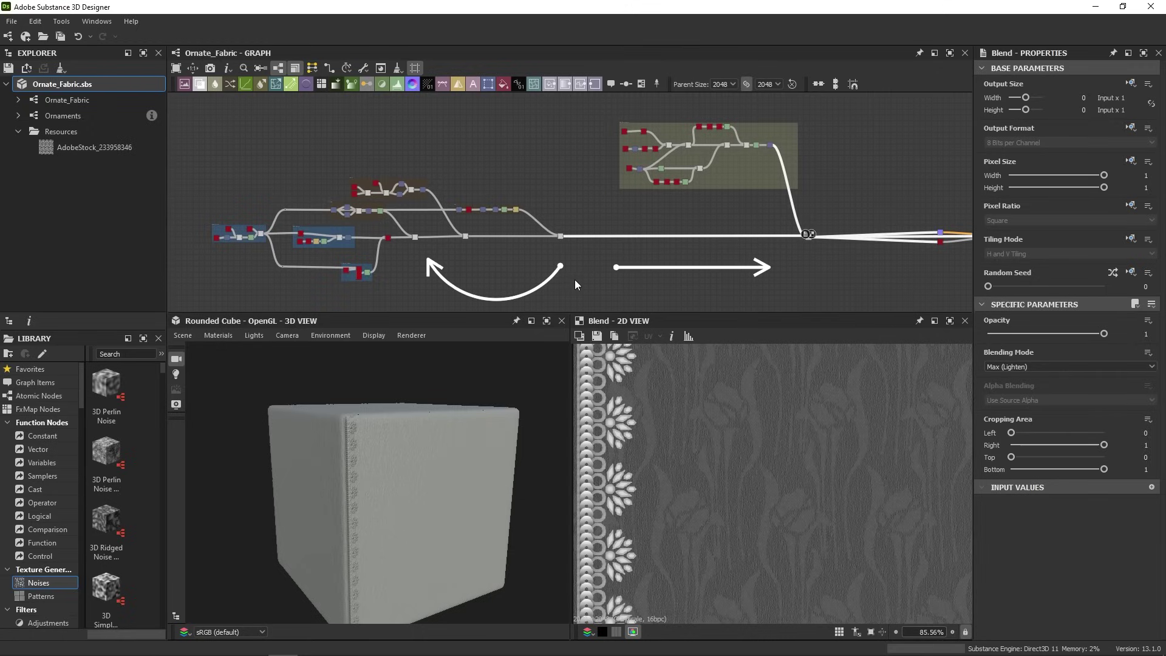
- Examine the Ornate_Fabric height network from the weave frames through to the Blend node, alongside its height preview
middle_click_drag(572, 277, 550, 263)
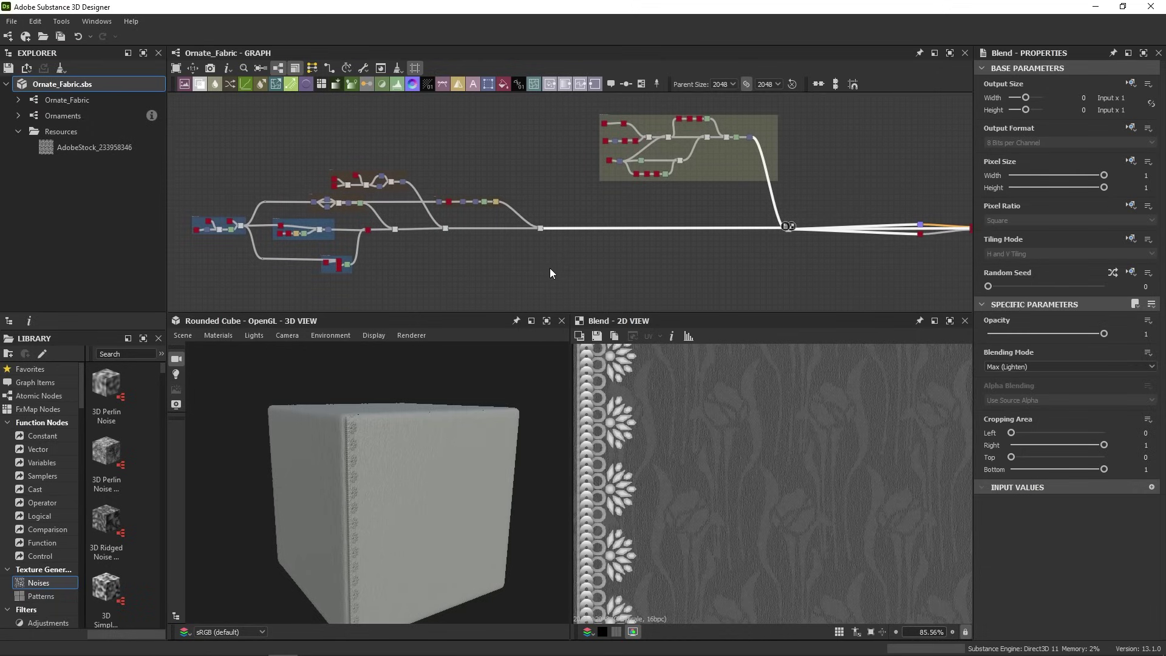
middle_click_drag(264, 290, 284, 291)
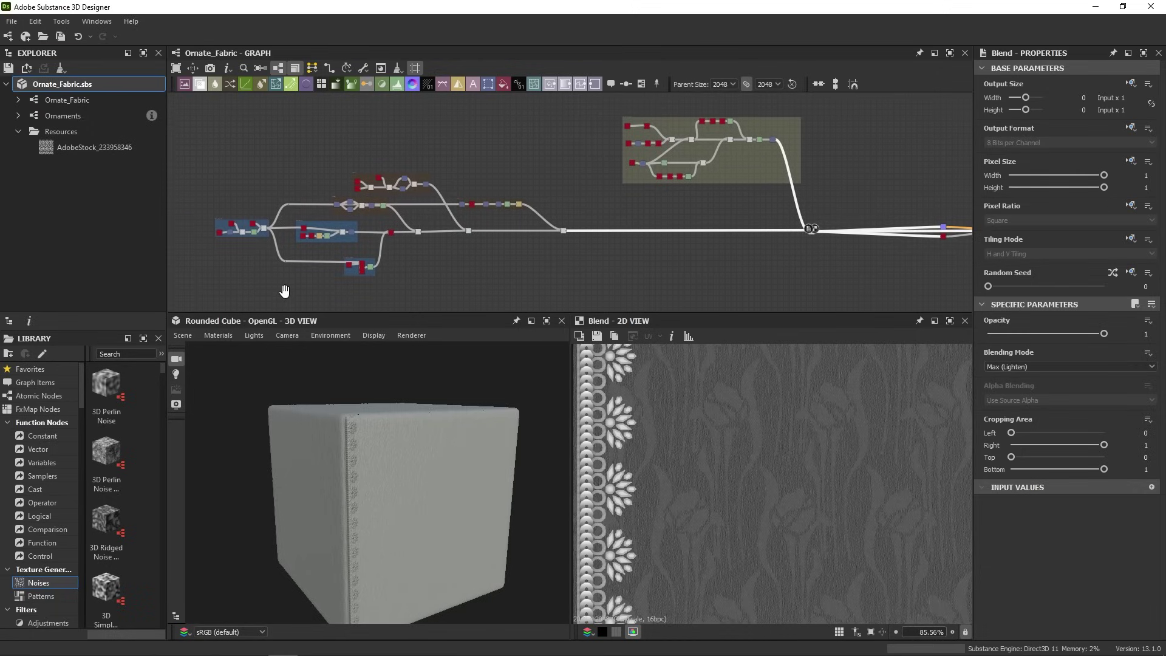
scroll(730, 476, "up", 3)
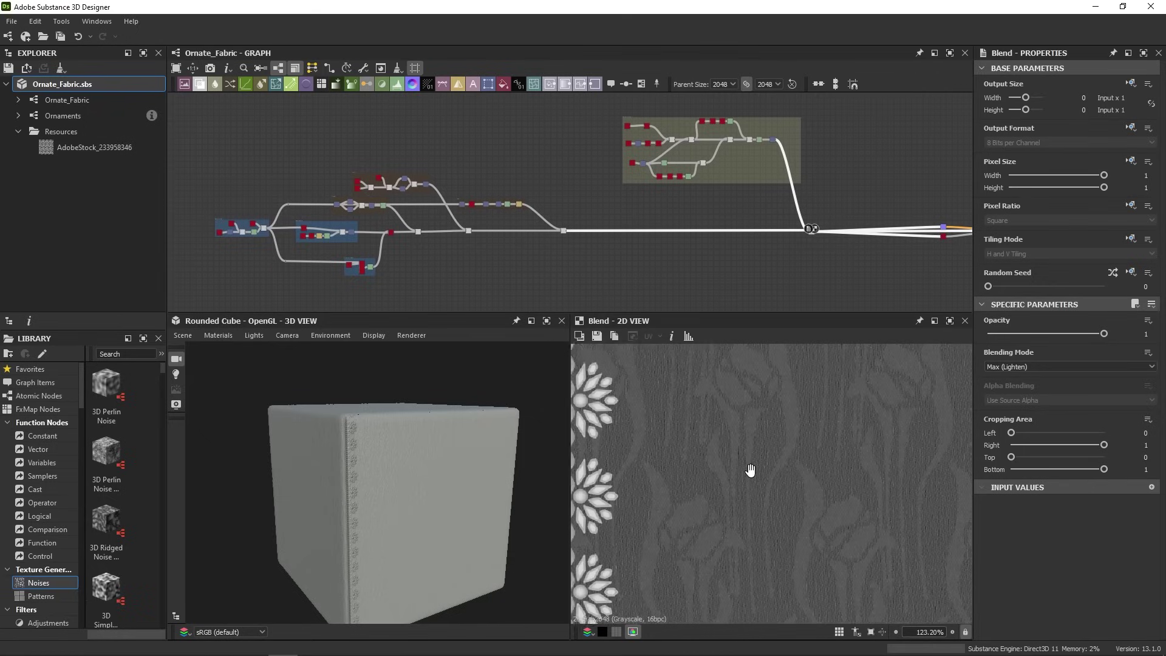
middle_click_drag(749, 471, 826, 437)
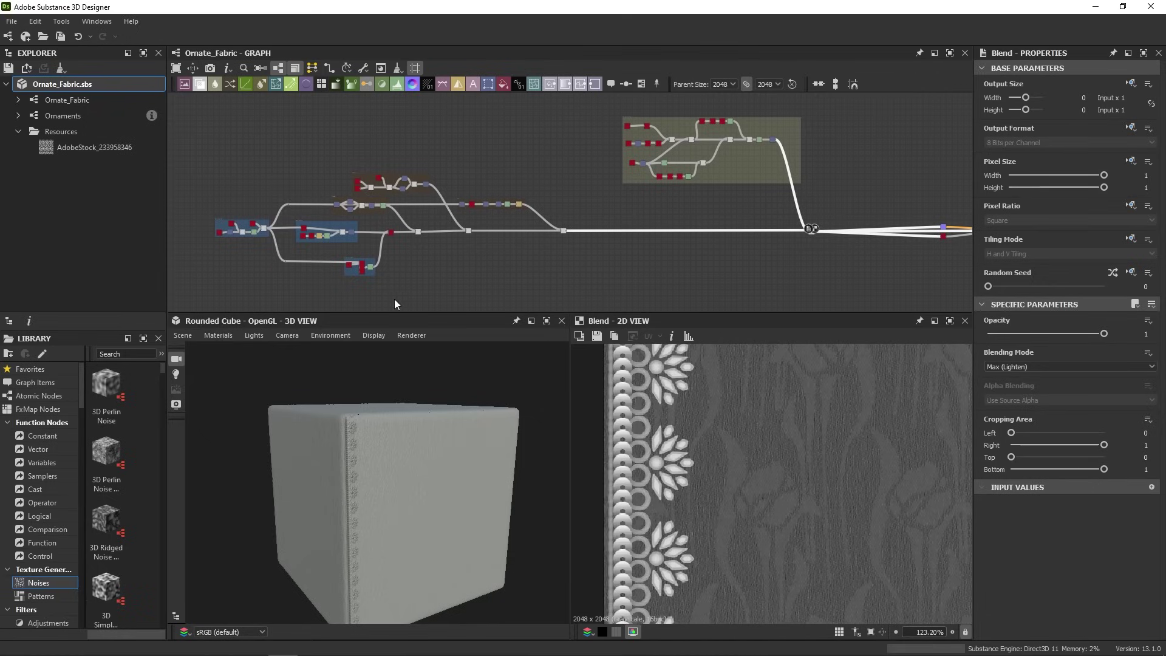
scroll(339, 267, "up", 6)
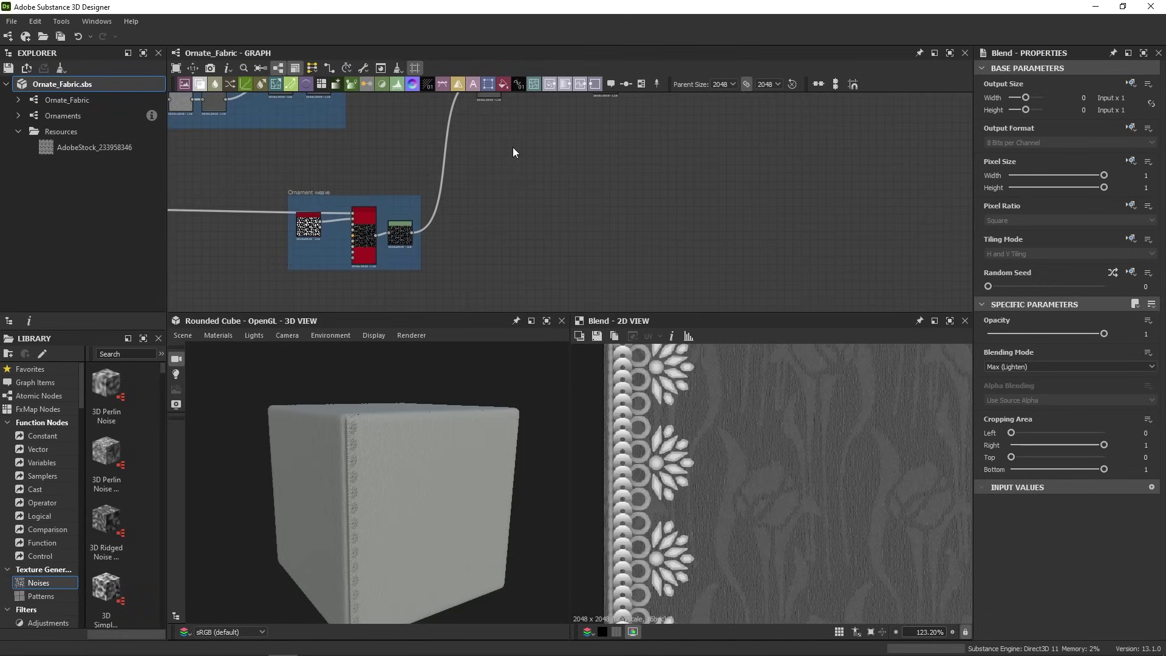
scroll(513, 147, "down", 3)
middle_click_drag(513, 147, 364, 231)
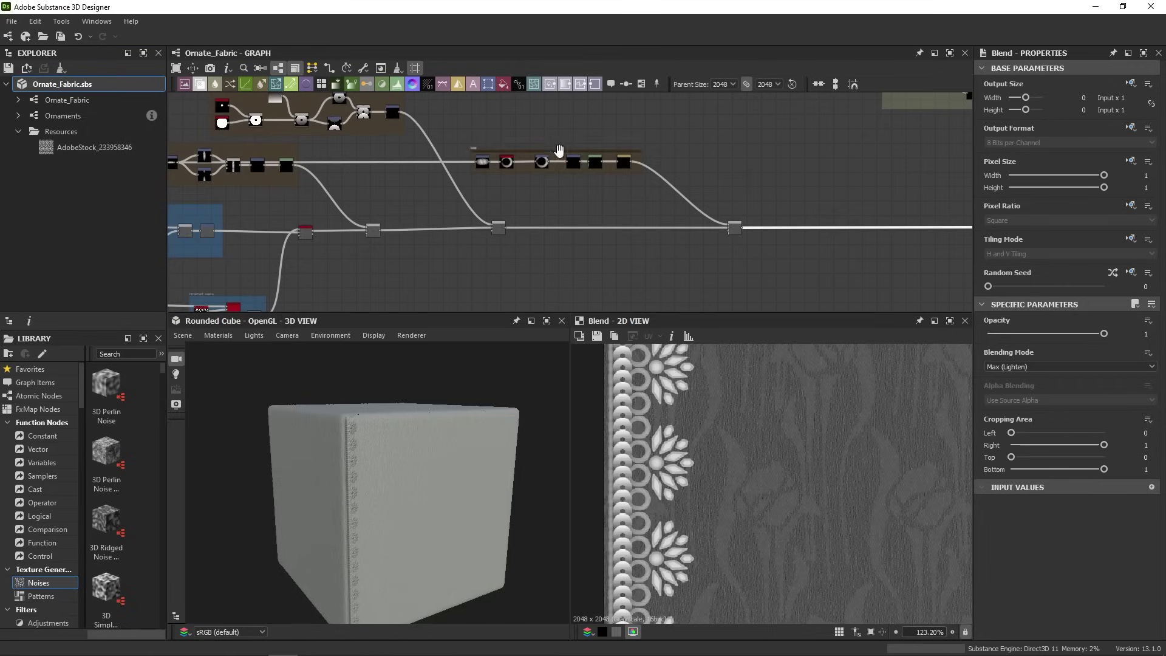
middle_click_drag(804, 156, 676, 138)
scroll(825, 184, "down", 4)
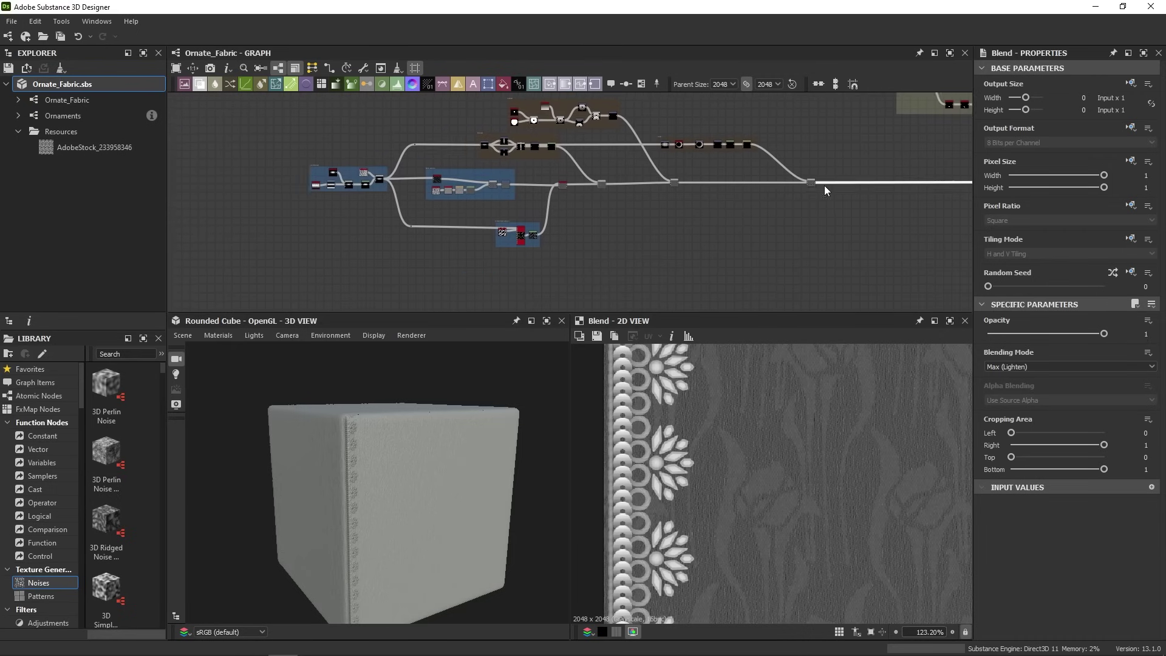
- Compare the woven fabric and floral pattern on the 3D rounded cube with the blended height map in 2D
scroll(429, 524, "up", 5)
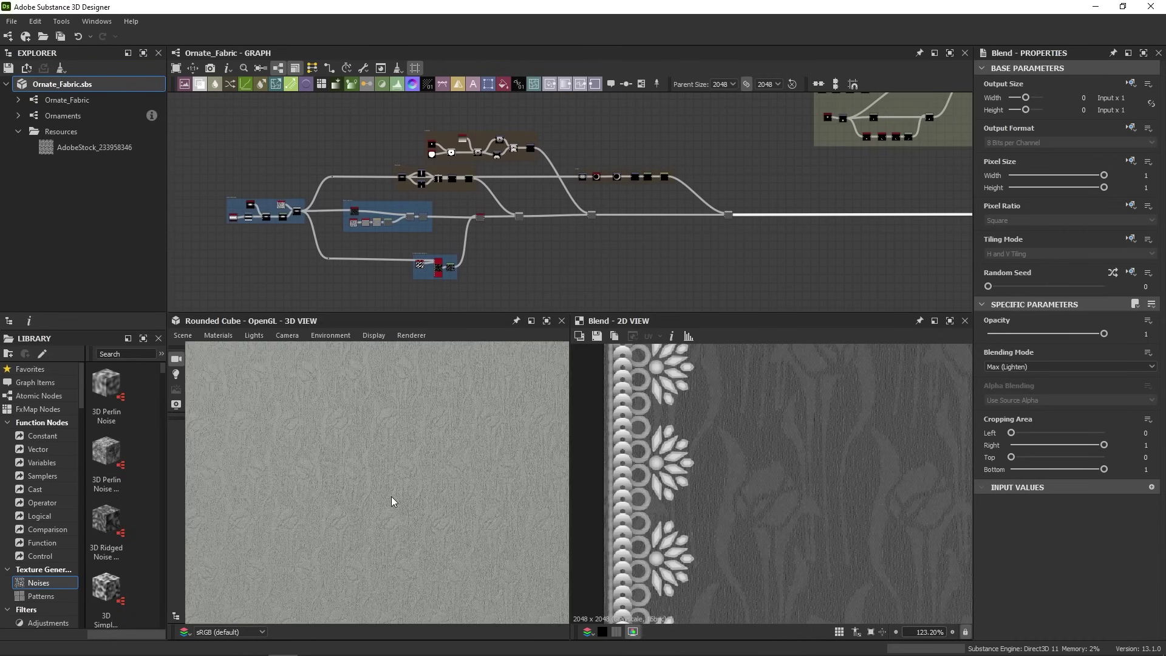
left_click_drag(391, 502, 462, 516)
scroll(709, 231, "down", 5)
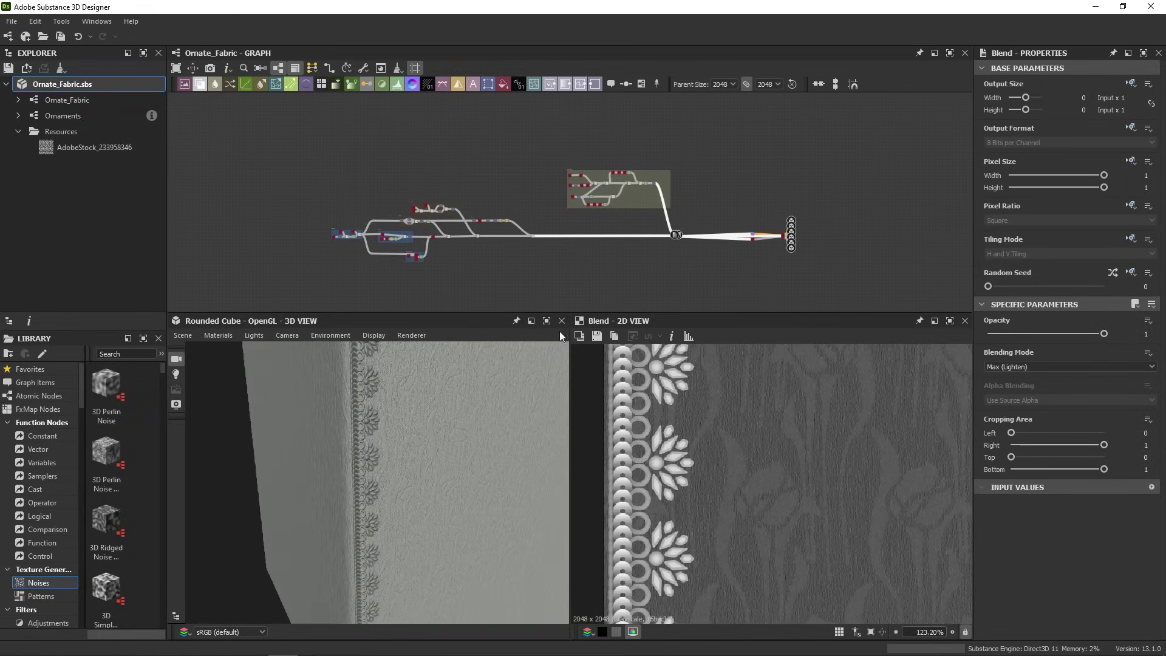
left_click_drag(538, 361, 501, 403)
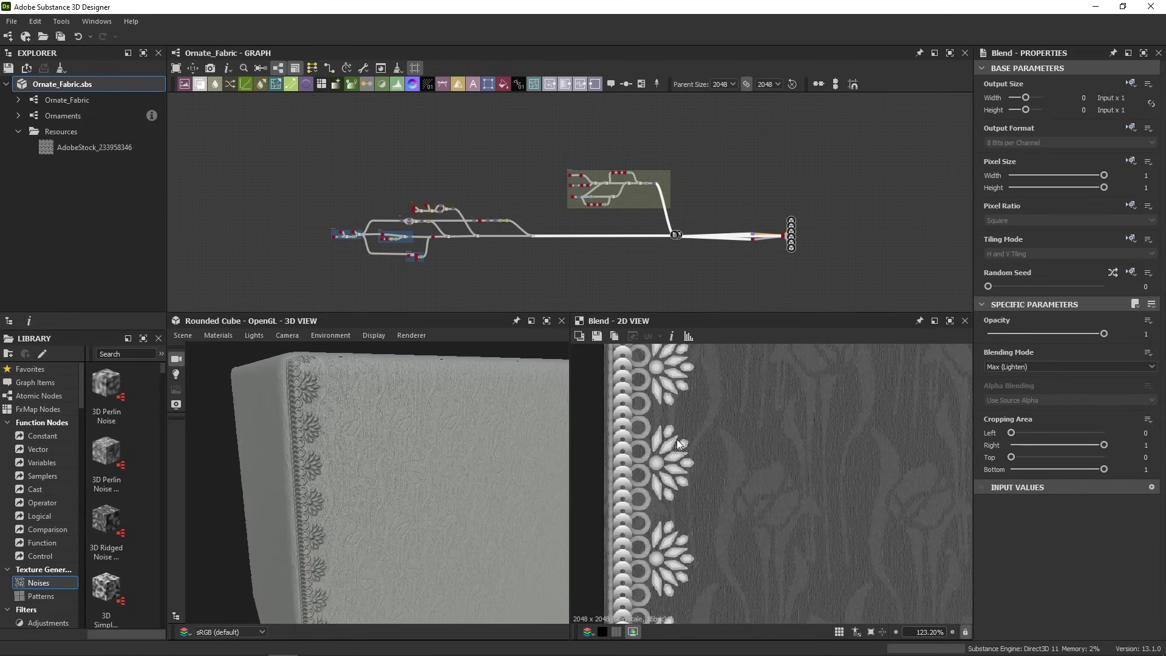
scroll(447, 542, "up", 5)
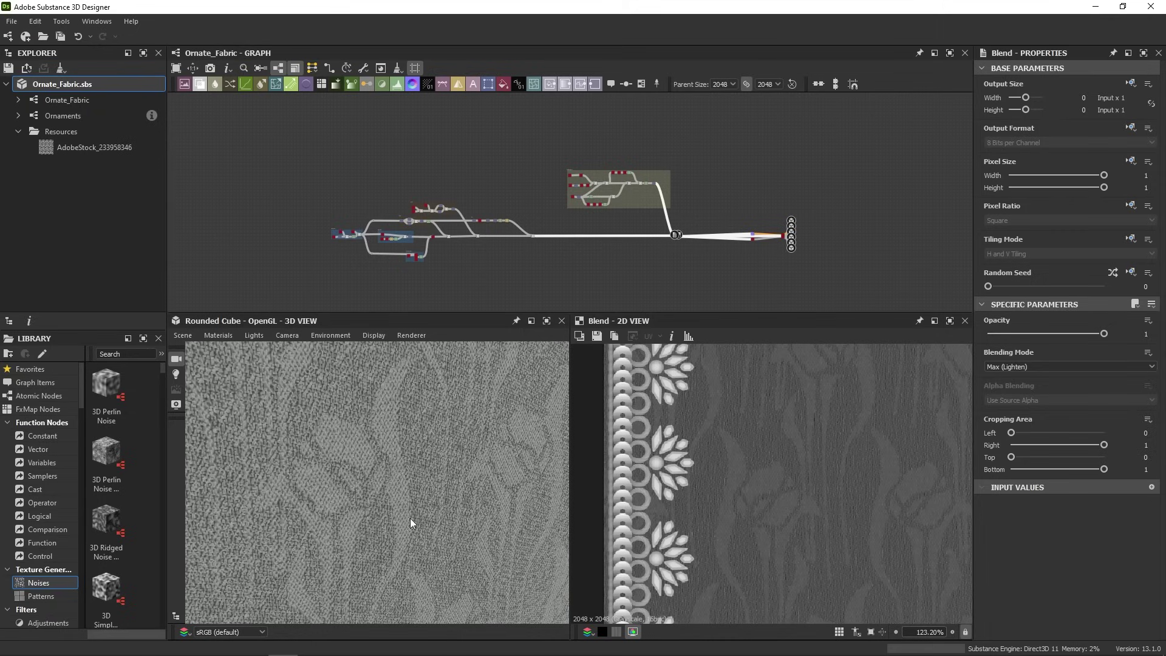
scroll(763, 533, "up", 4)
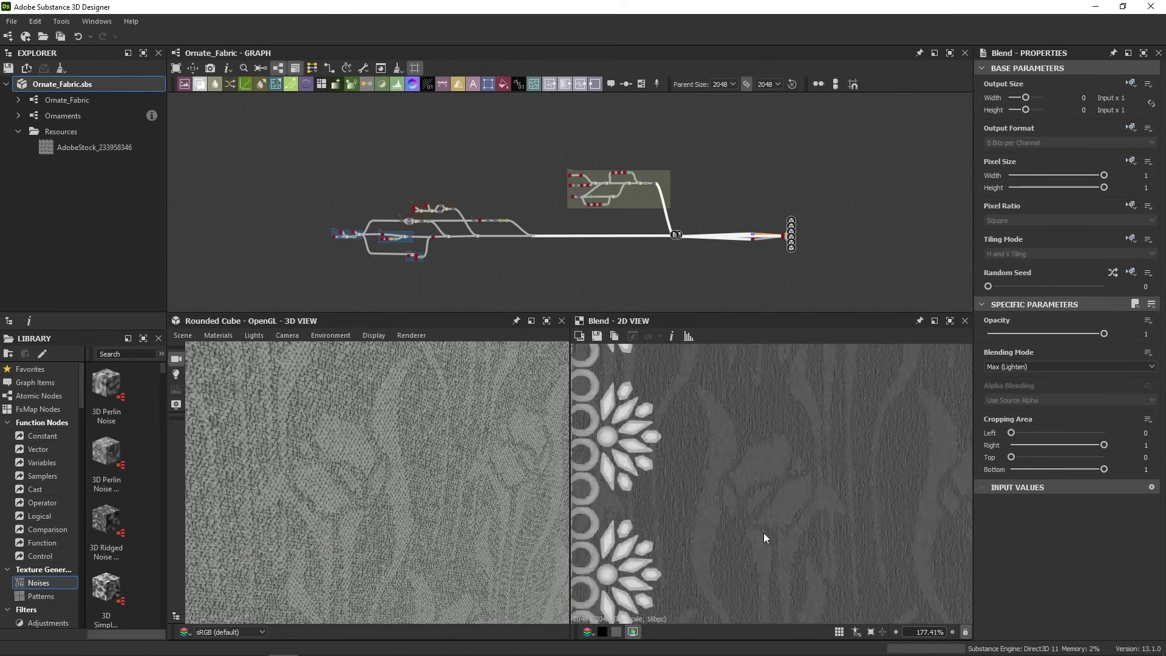
middle_click_drag(708, 476, 722, 520)
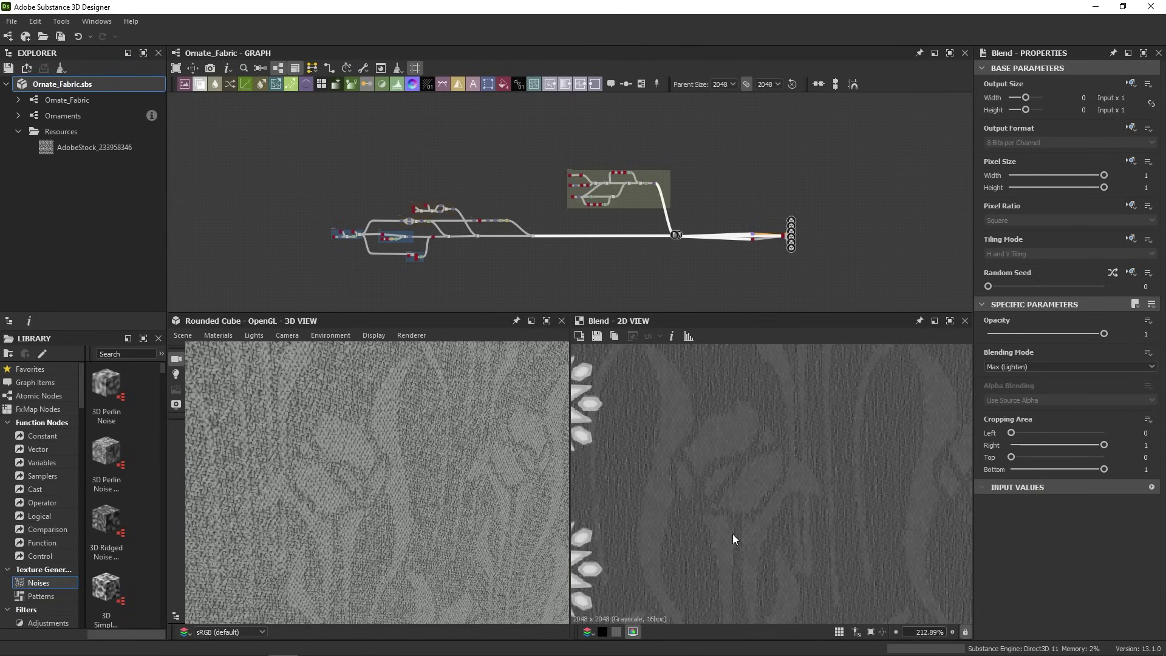
scroll(672, 539, "down", 4)
middle_click_drag(620, 531, 670, 592)
scroll(461, 559, "down", 5)
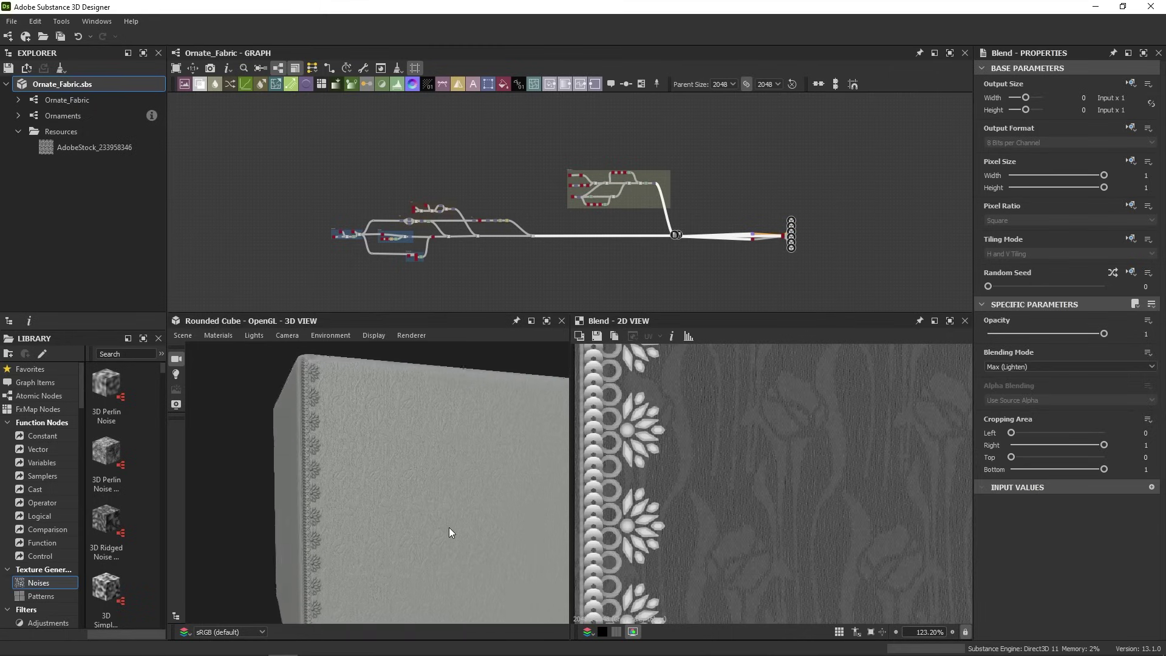
left_click_drag(434, 525, 461, 528)
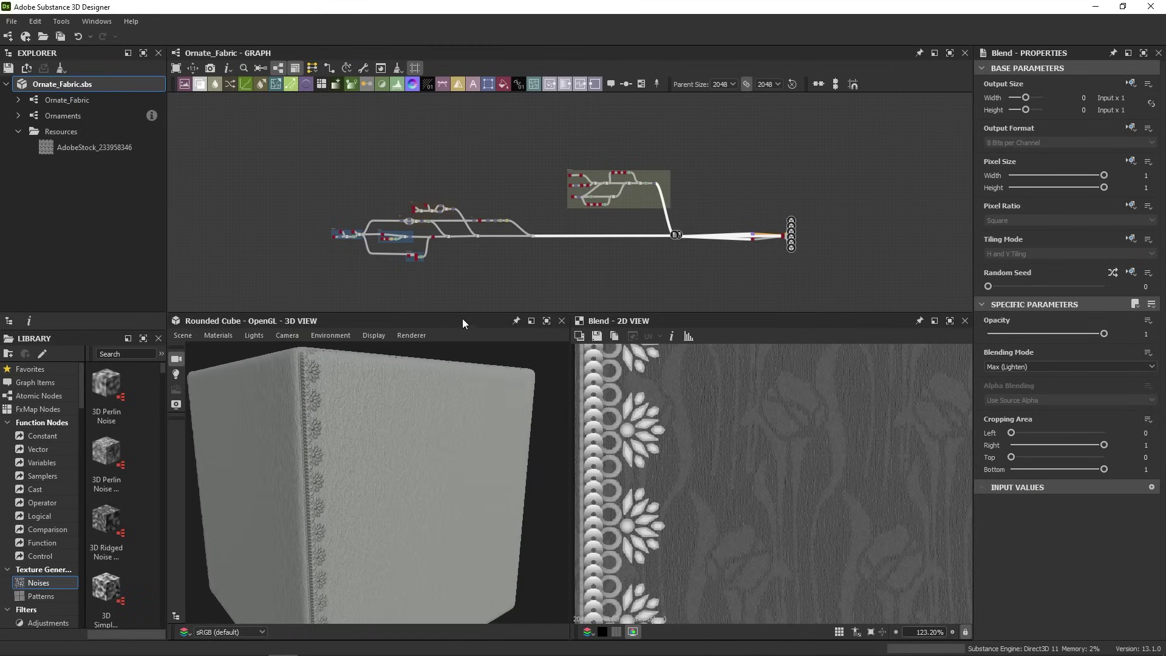
- Compare the Ornaments node's floral mask with the Tile Sampler's woven result in the Ornament weave frame
middle_click_drag(468, 289, 563, 267)
scroll(509, 227, "up", 5)
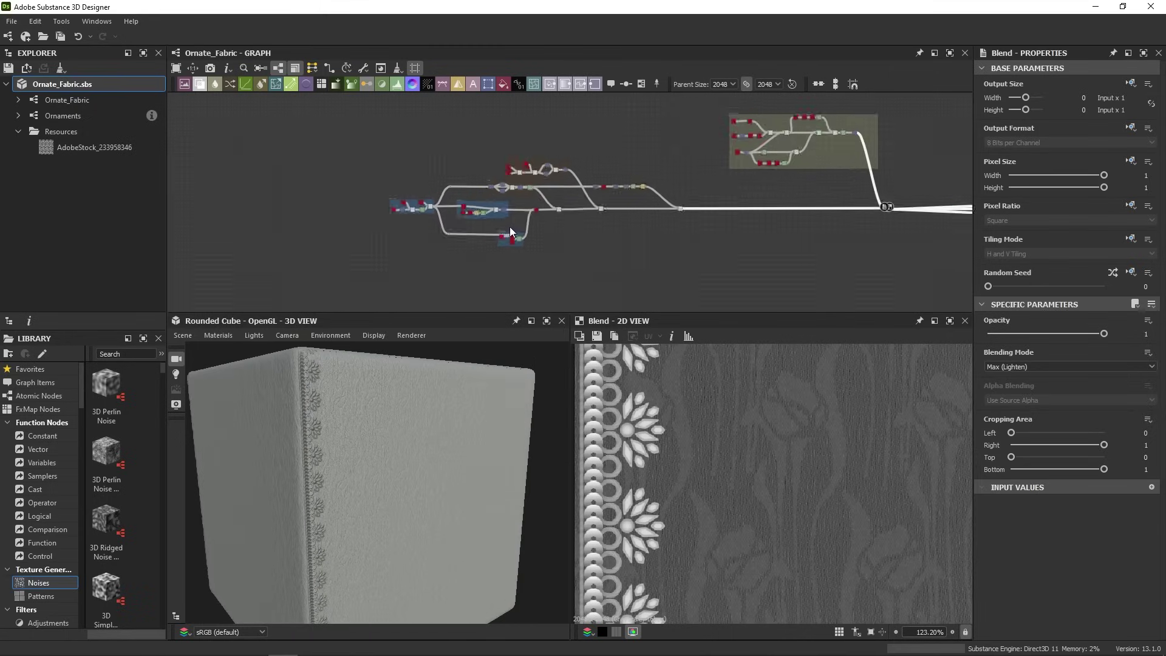
scroll(519, 261, "up", 6)
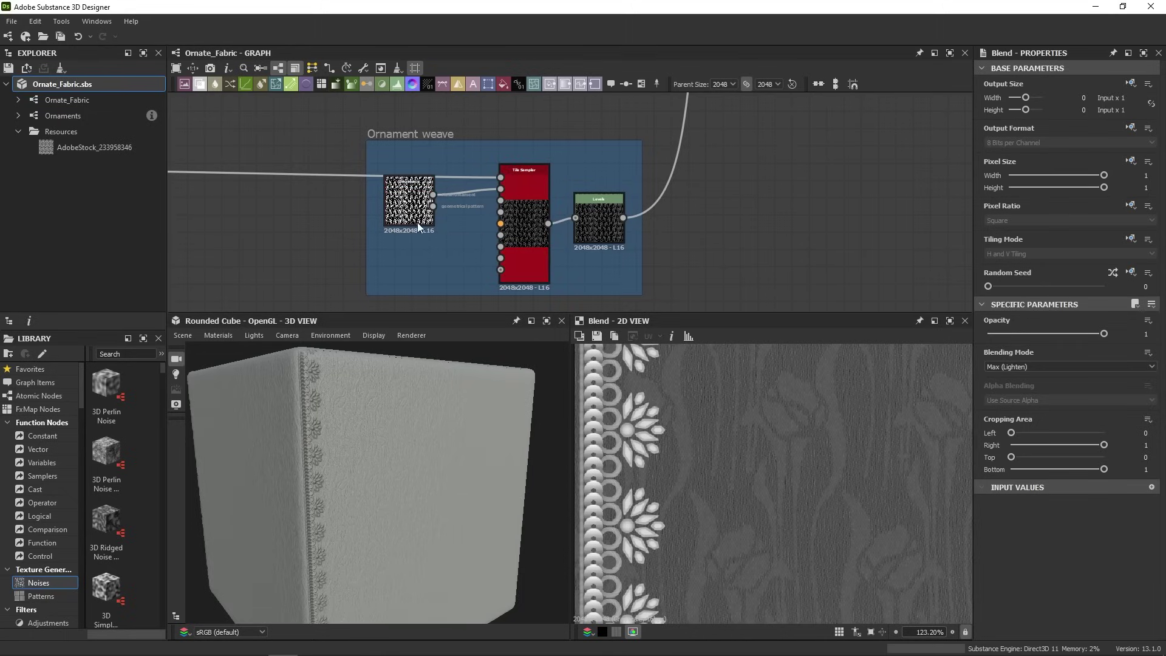
double_click(423, 204)
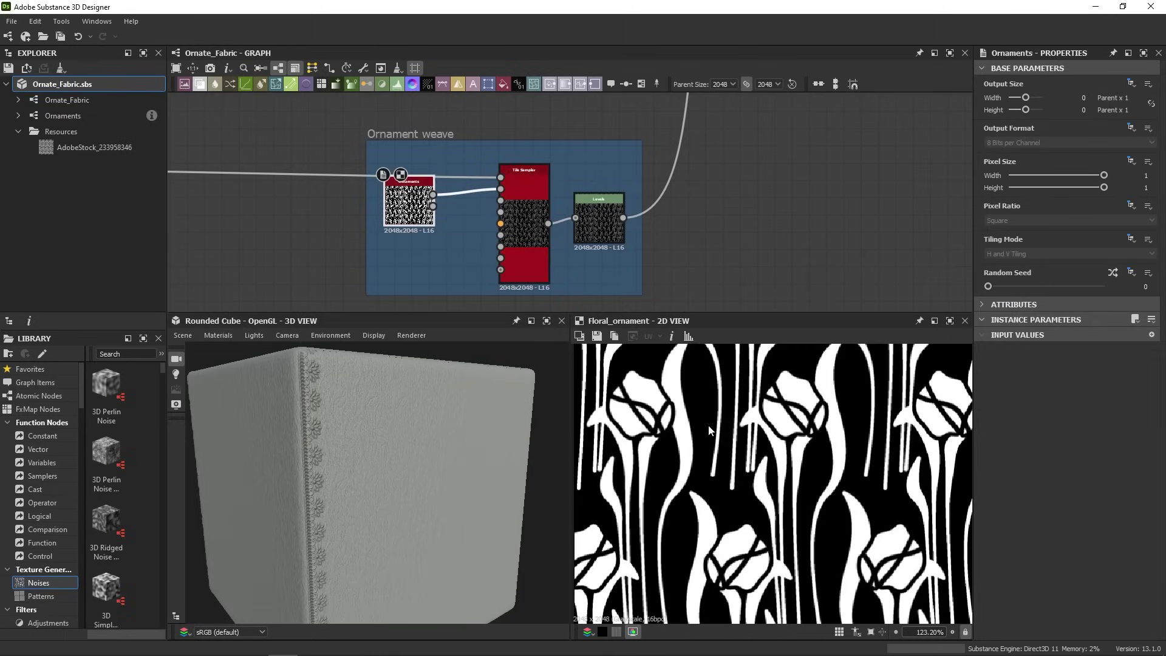
scroll(782, 433, "down", 1)
middle_click_drag(782, 433, 712, 590)
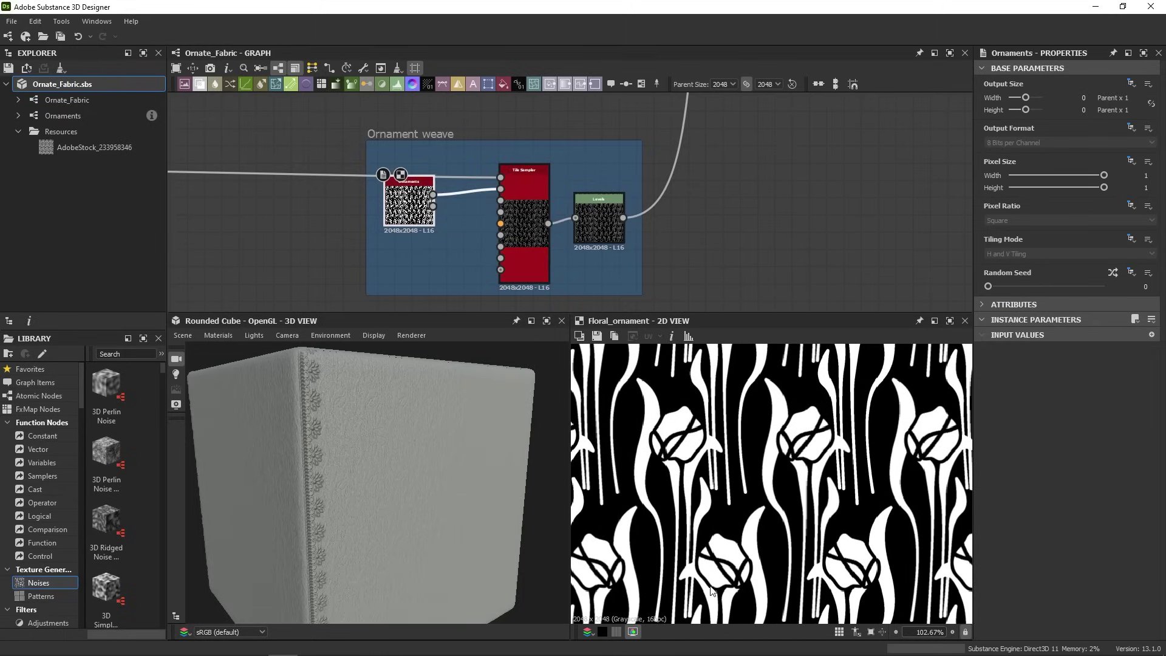
double_click(532, 220)
scroll(683, 446, "up", 8)
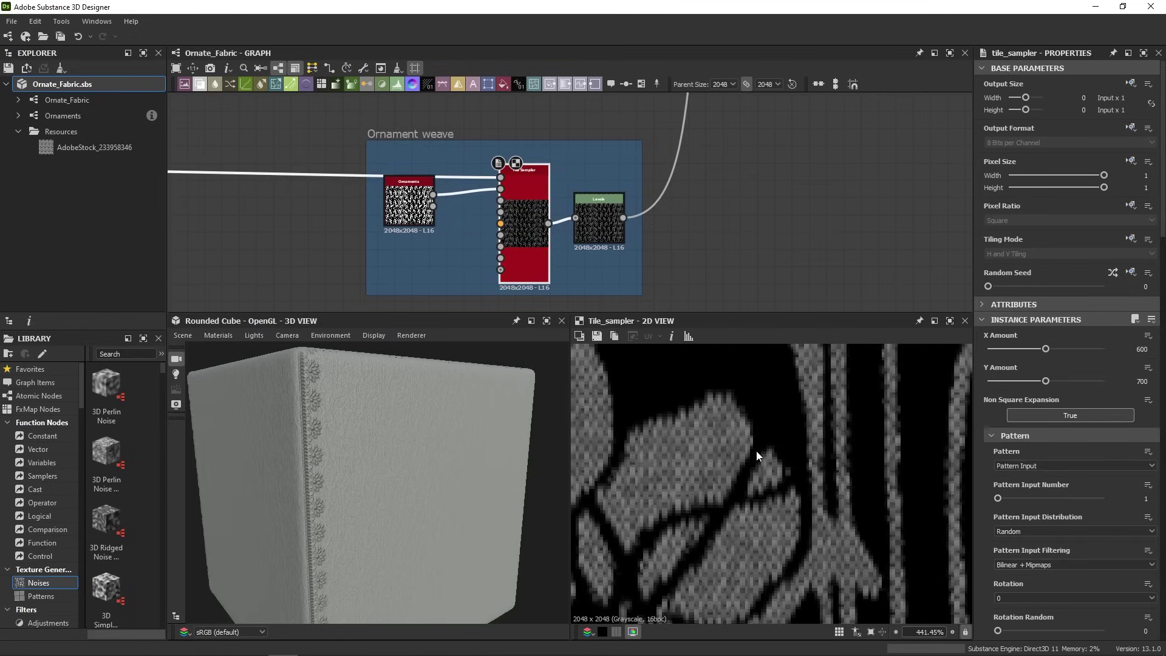
double_click(409, 204)
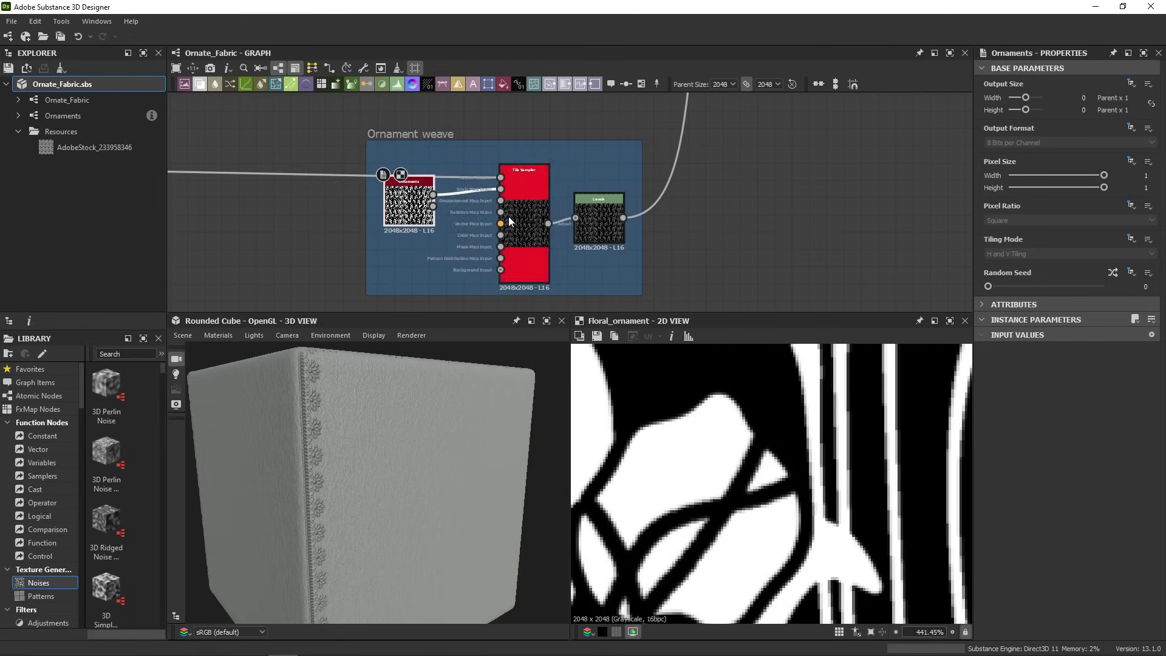
double_click(512, 222)
- Try extracting a white floral mask with a new Levels node on the Ornament weave output, then delete that node
left_click_drag(623, 217, 718, 234)
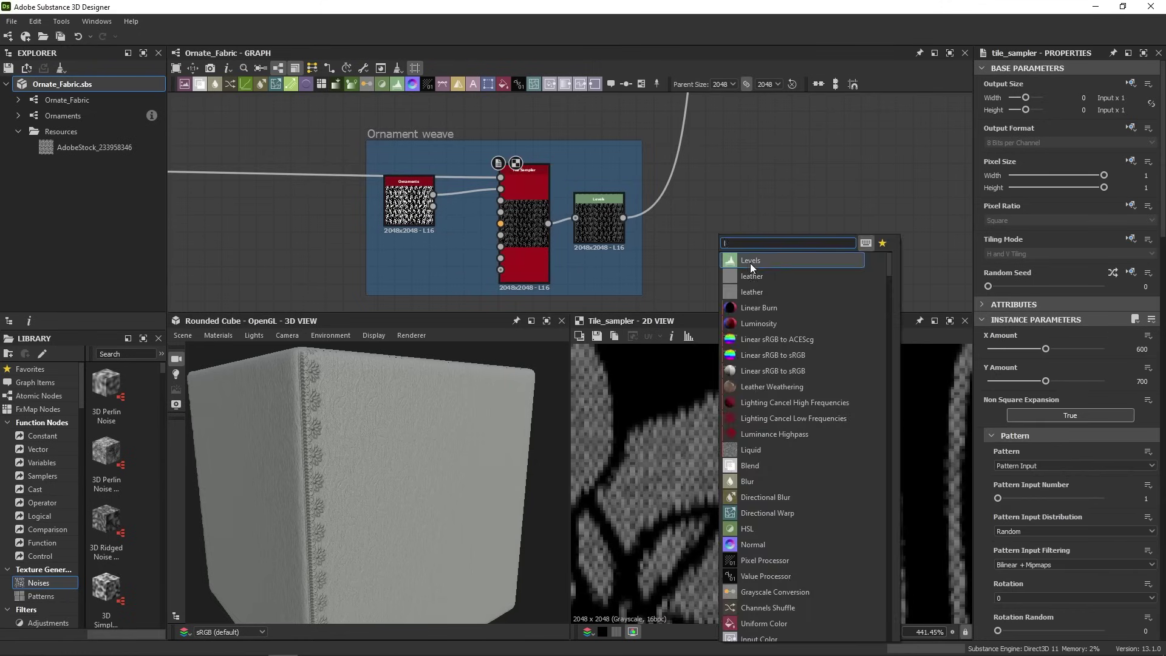
left_click(749, 264)
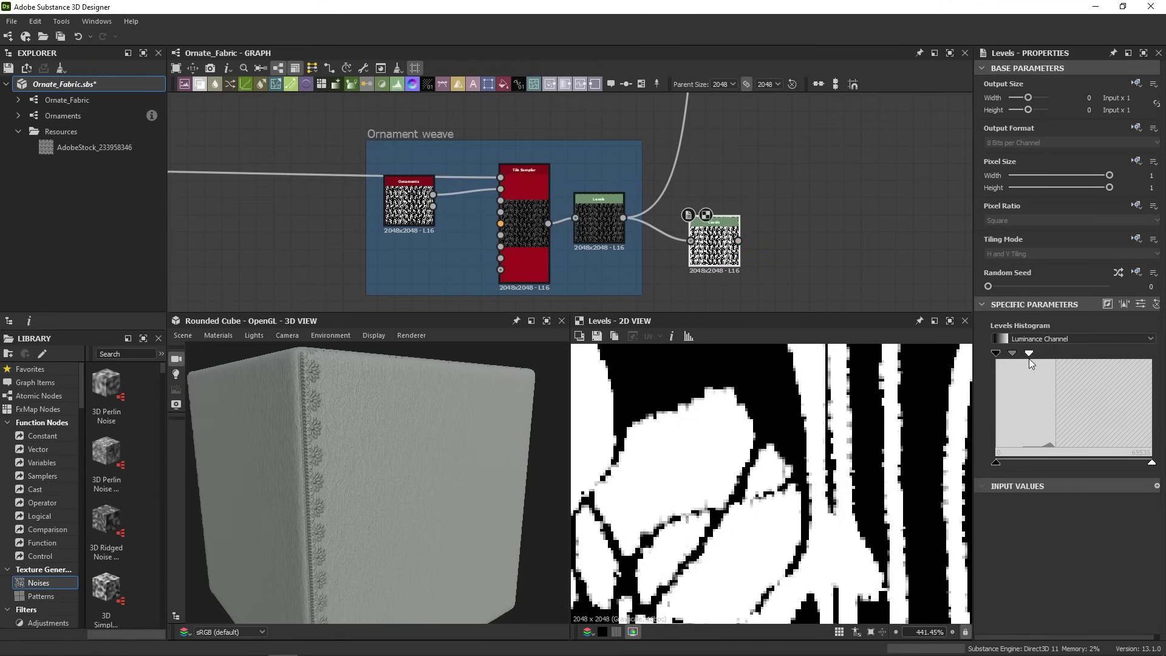
scroll(779, 502, "down", 5)
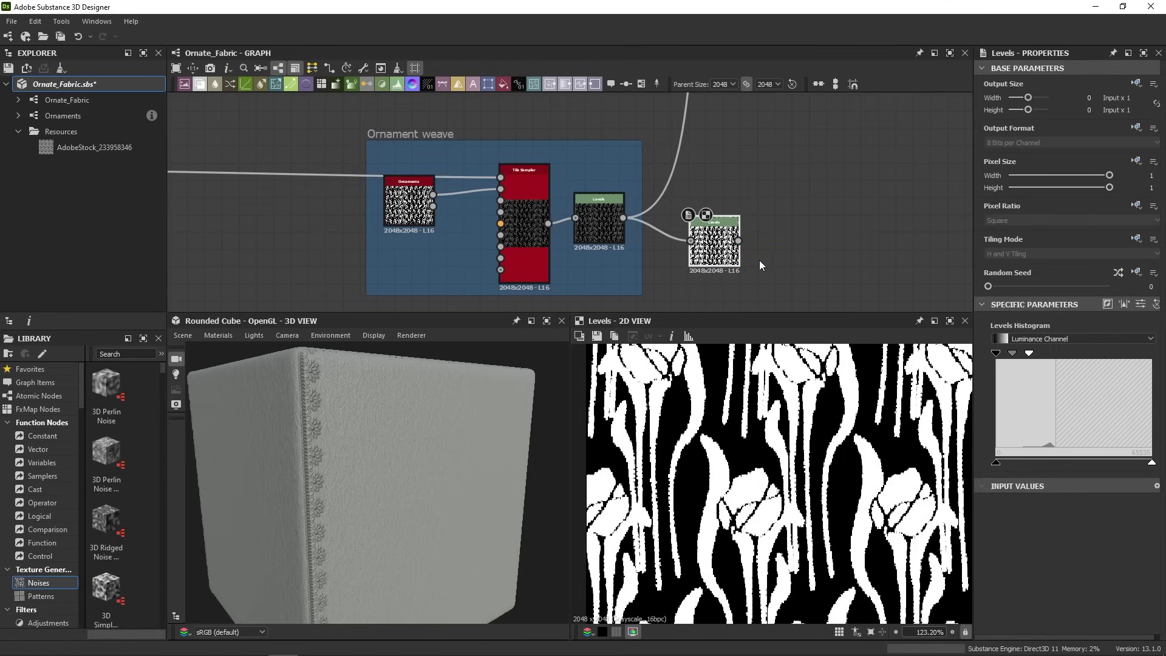
key("Delete")
- Preview the Height Mask output of the Height Blend node and inspect the floral mask's woven edges closely
scroll(710, 226, "down", 3)
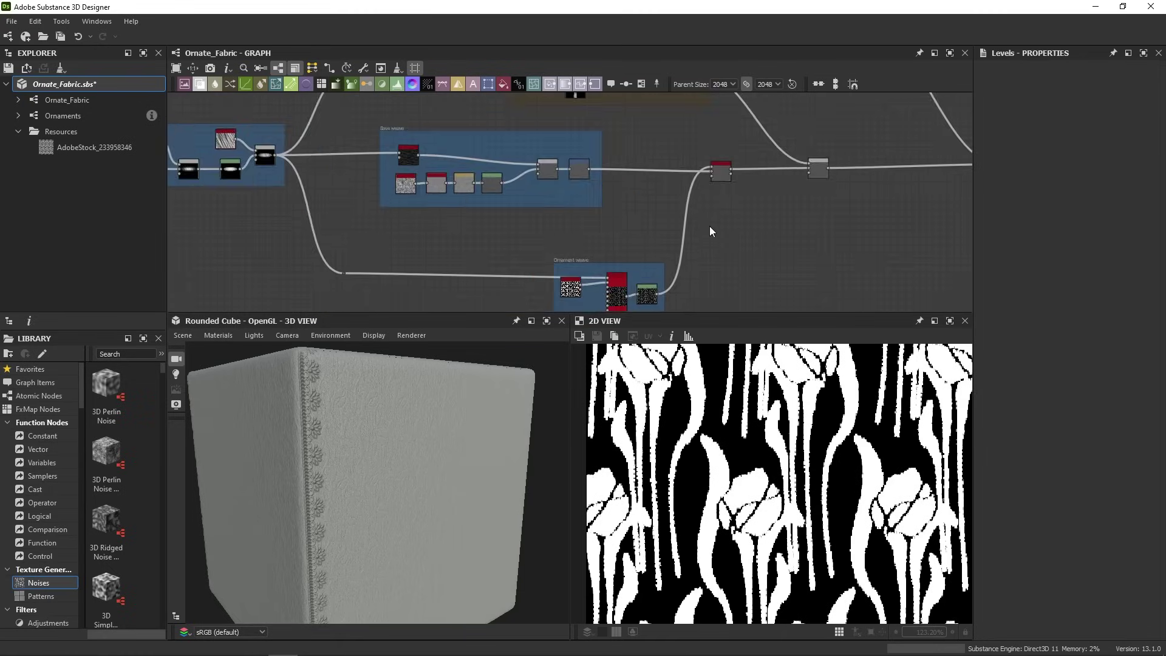
middle_click_drag(710, 226, 653, 228)
scroll(654, 162, "up", 5)
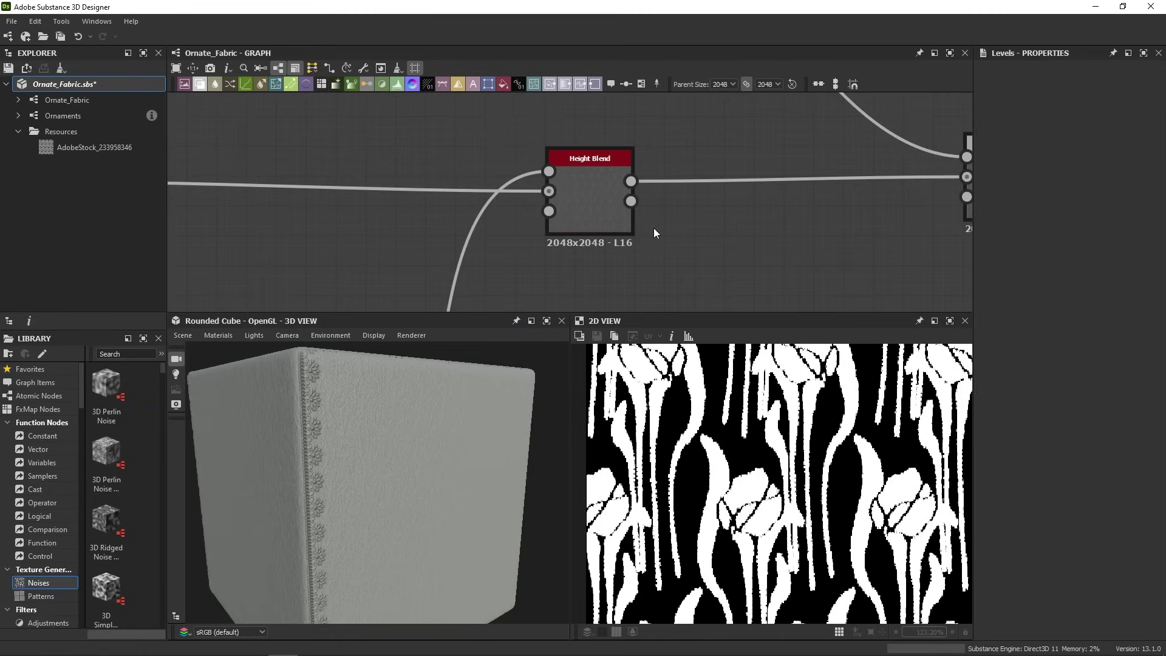
double_click(630, 202)
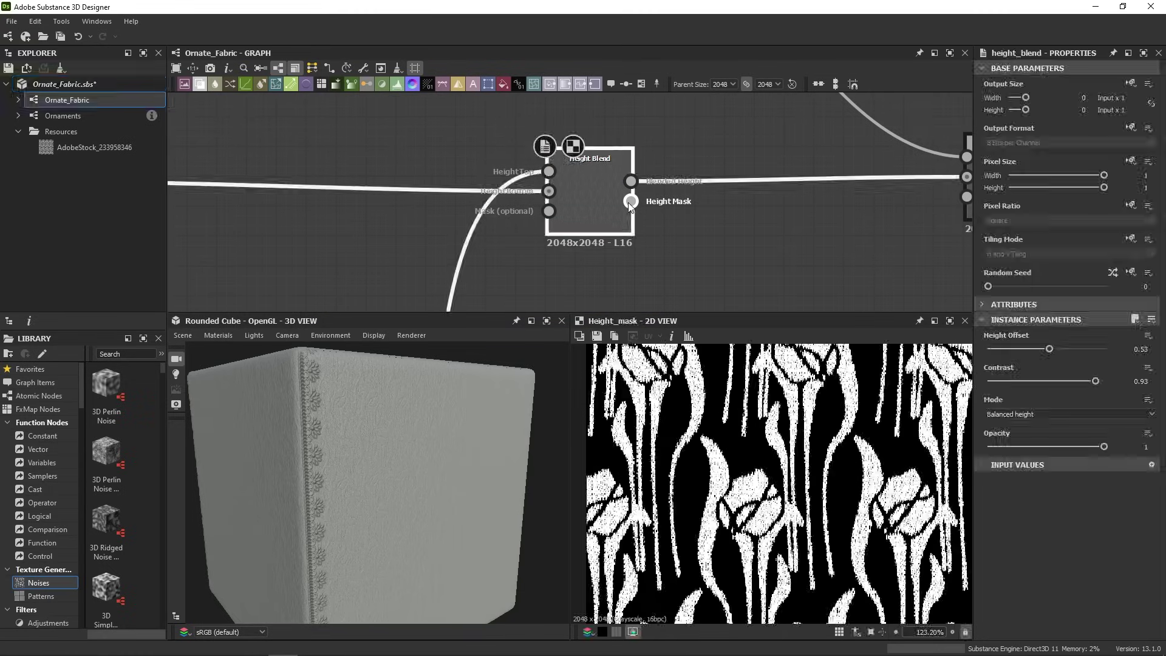
scroll(711, 534, "up", 5)
middle_click_drag(711, 534, 729, 614)
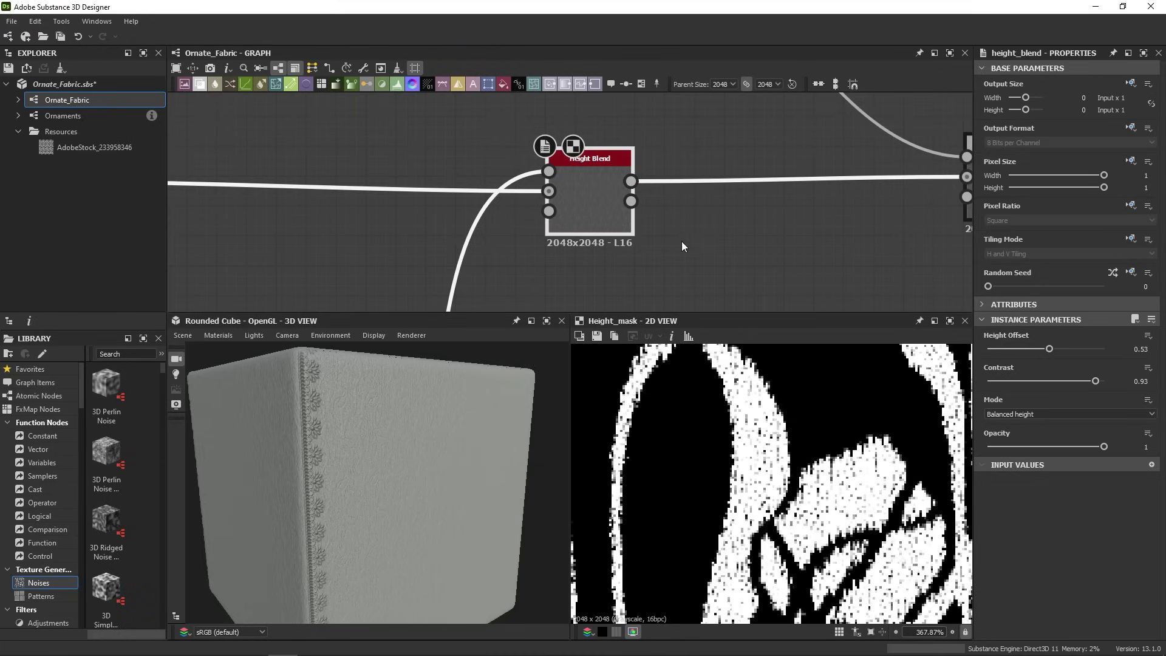
- Add a Dot node beside the Height Blend node and connect the Height Mask output to it
middle_click_drag(681, 241, 560, 209)
scroll(560, 210, "down", 1)
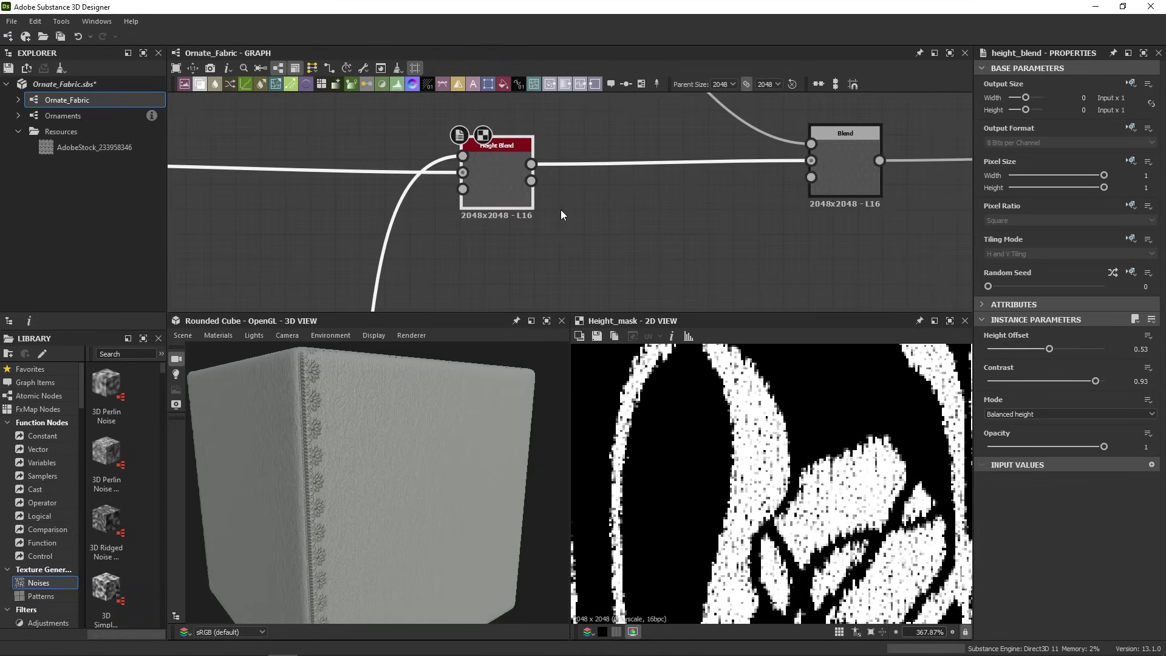
key("ctrl+z")
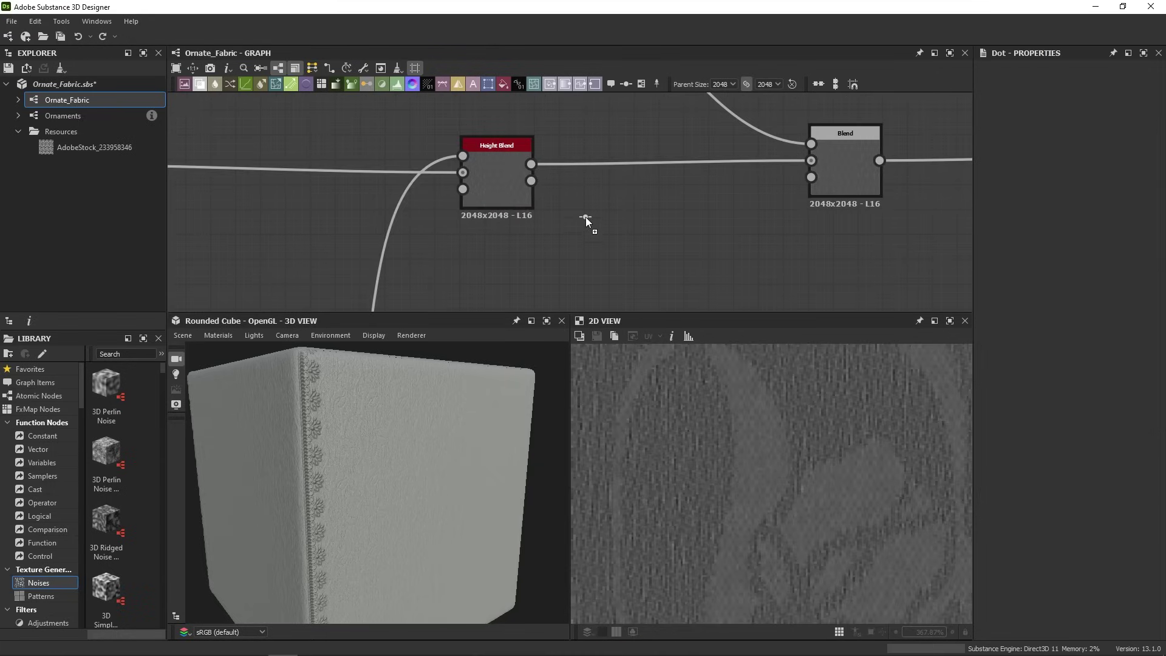
left_click(580, 197)
left_click_drag(531, 180, 580, 197)
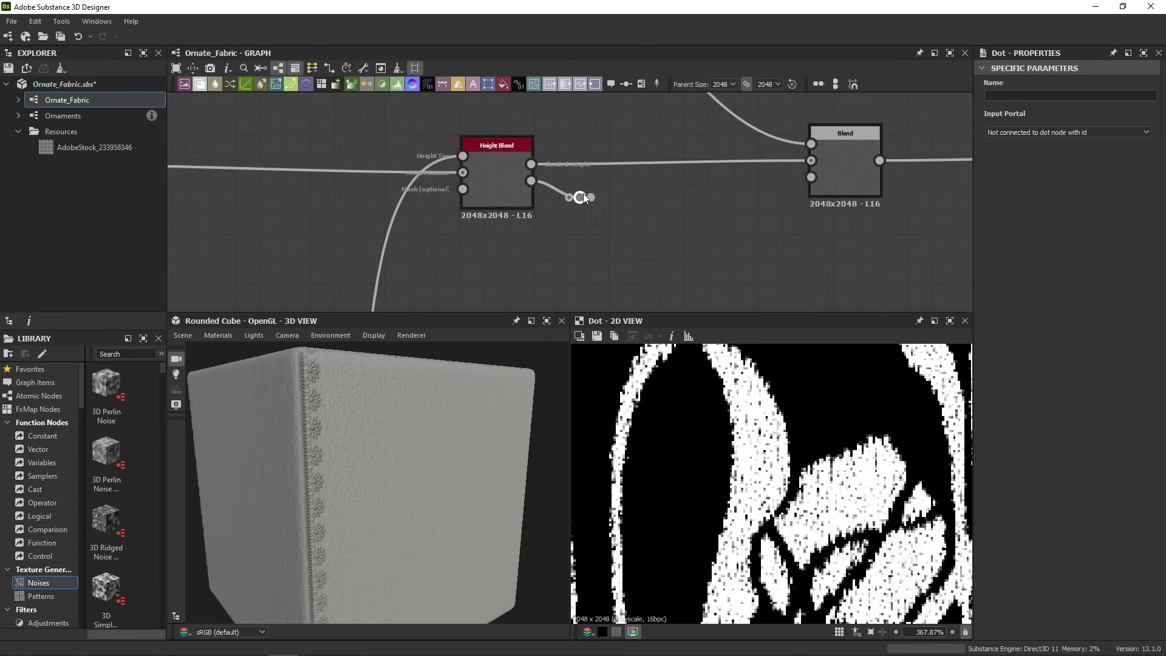
- Move the Dot node carrying the height mask to the end of the graph, just above the nodes feeding the outputs
scroll(583, 200, "down", 3)
left_click_drag(581, 191, 757, 185)
scroll(746, 251, "down", 3)
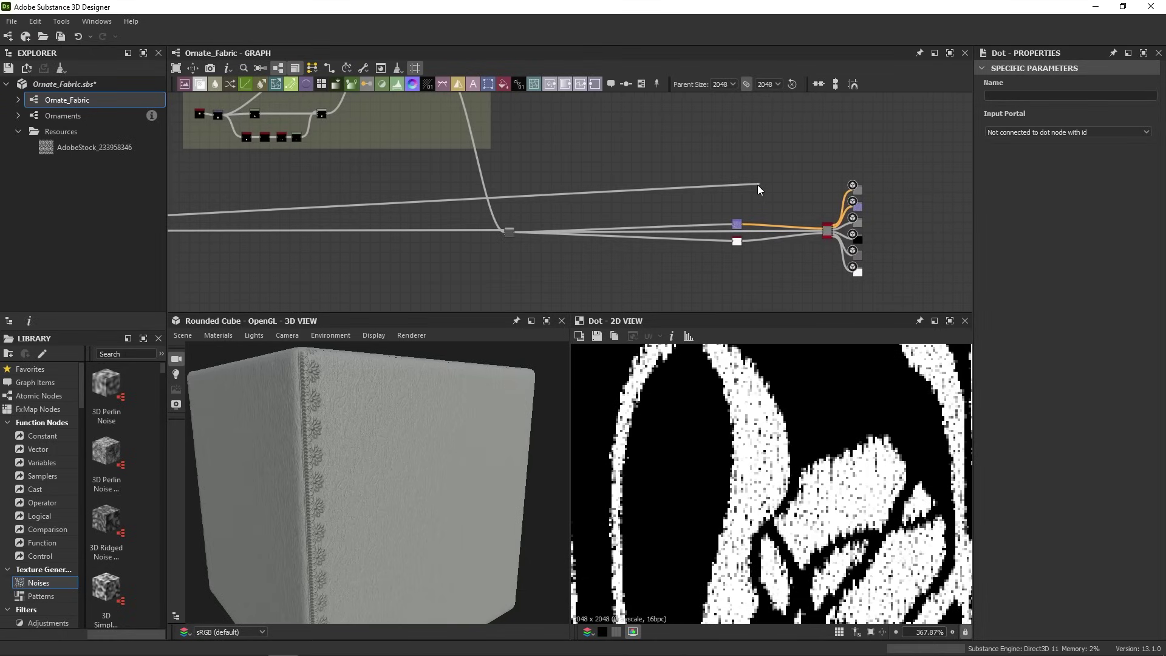
middle_click_drag(658, 191, 913, 162)
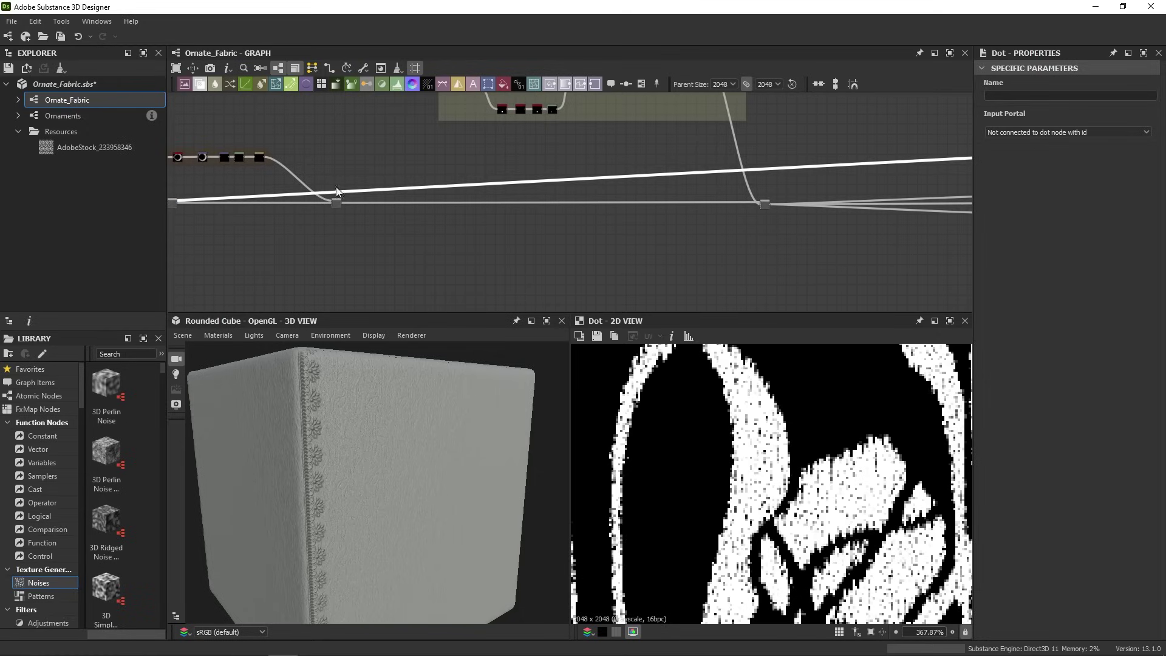
middle_click_drag(806, 161, 552, 169)
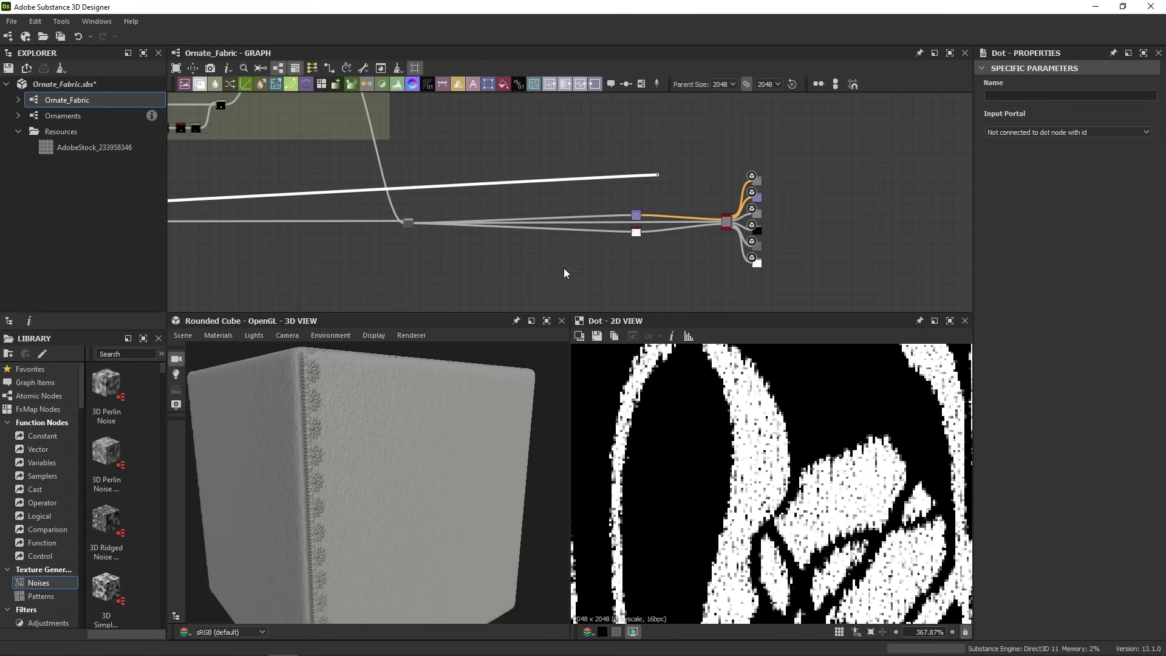
middle_click_drag(411, 216, 689, 182)
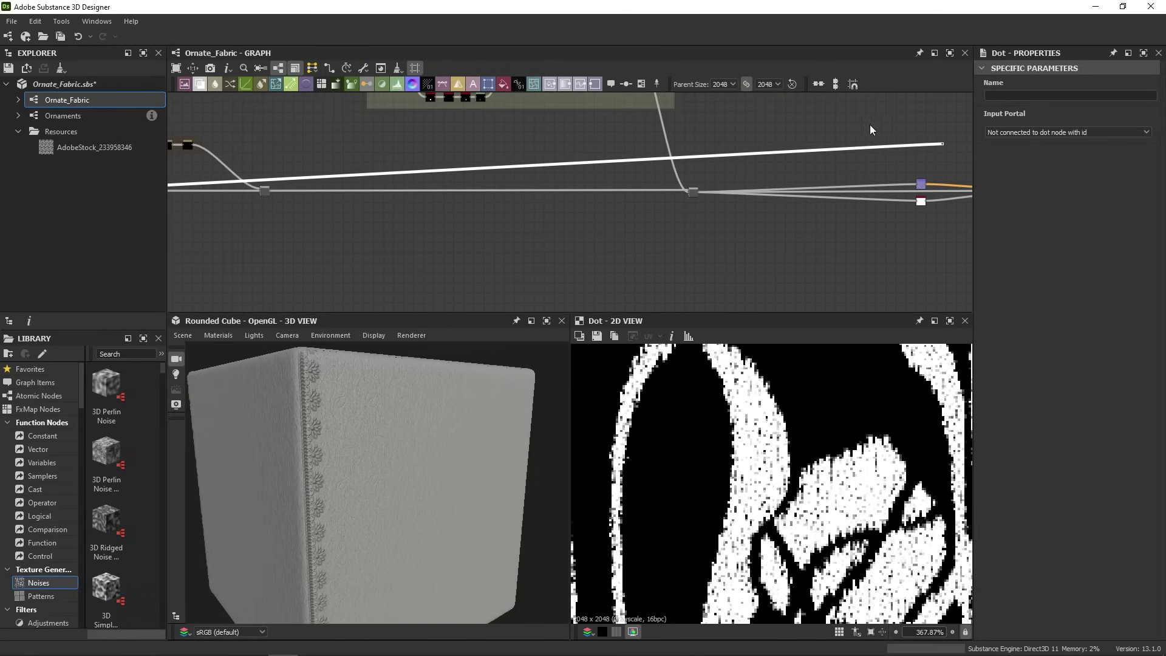
- Move the height mask Dot node back beside the Height Blend node and name it ornament_weave_mask
scroll(950, 145, "up", 5)
left_click_drag(927, 144, 571, 242)
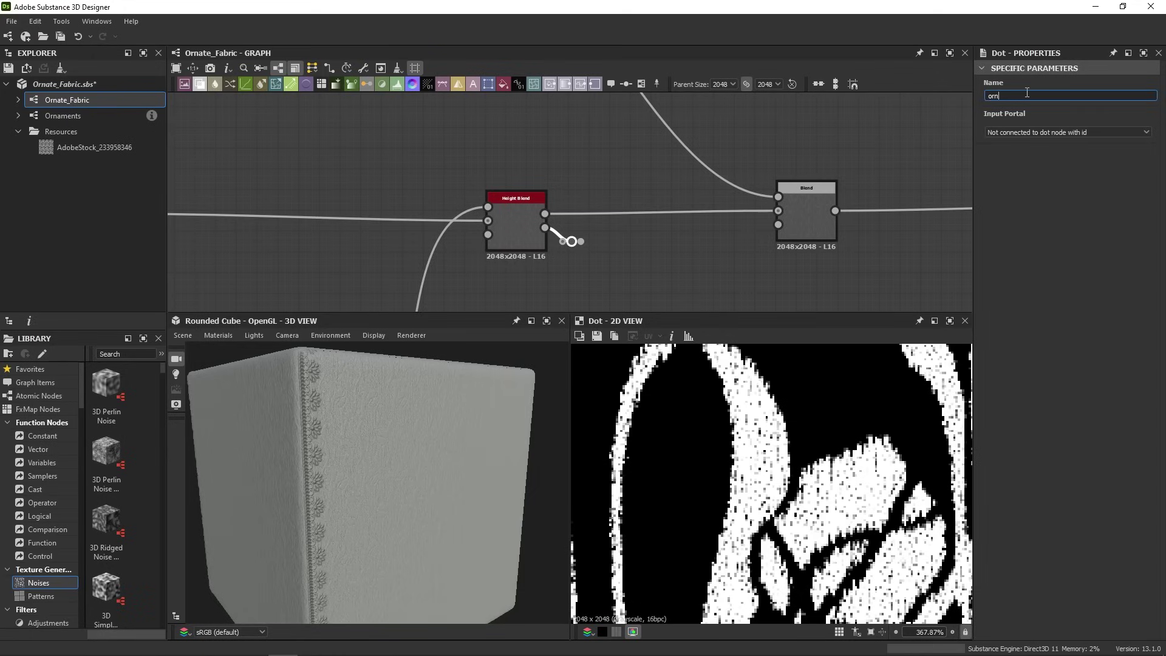
type("eave mask")
key("Return")
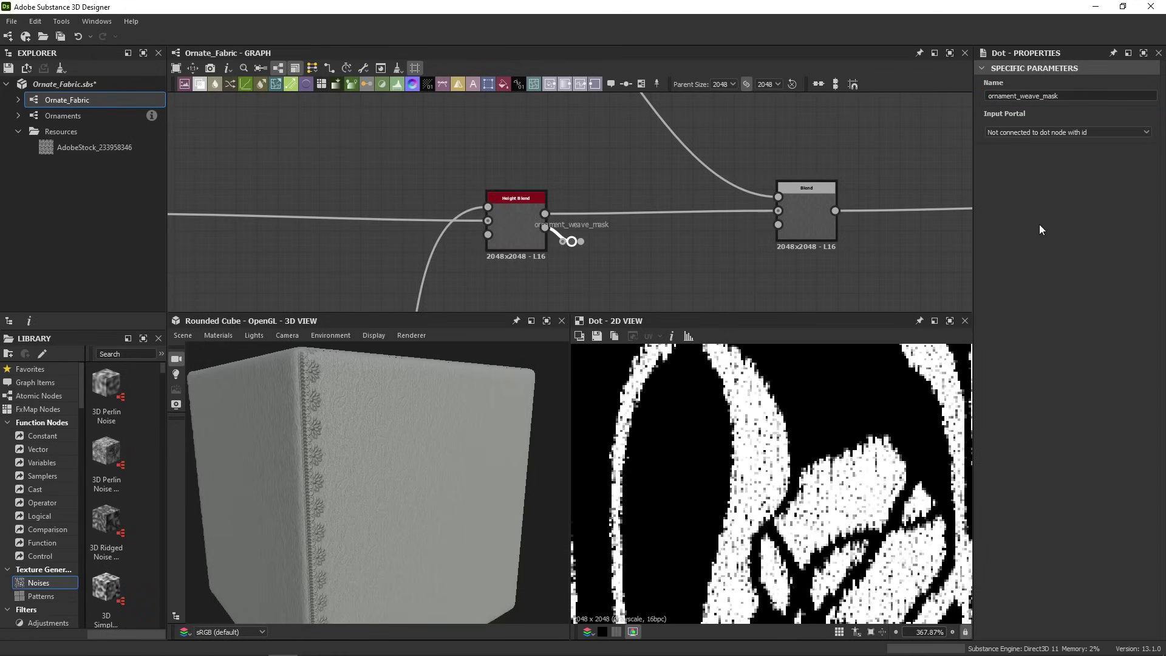
- Add another Dot node near the output nodes and set its Input Portal to ornament_weave_mask
scroll(611, 246, "down", 3)
scroll(611, 246, "down", 6)
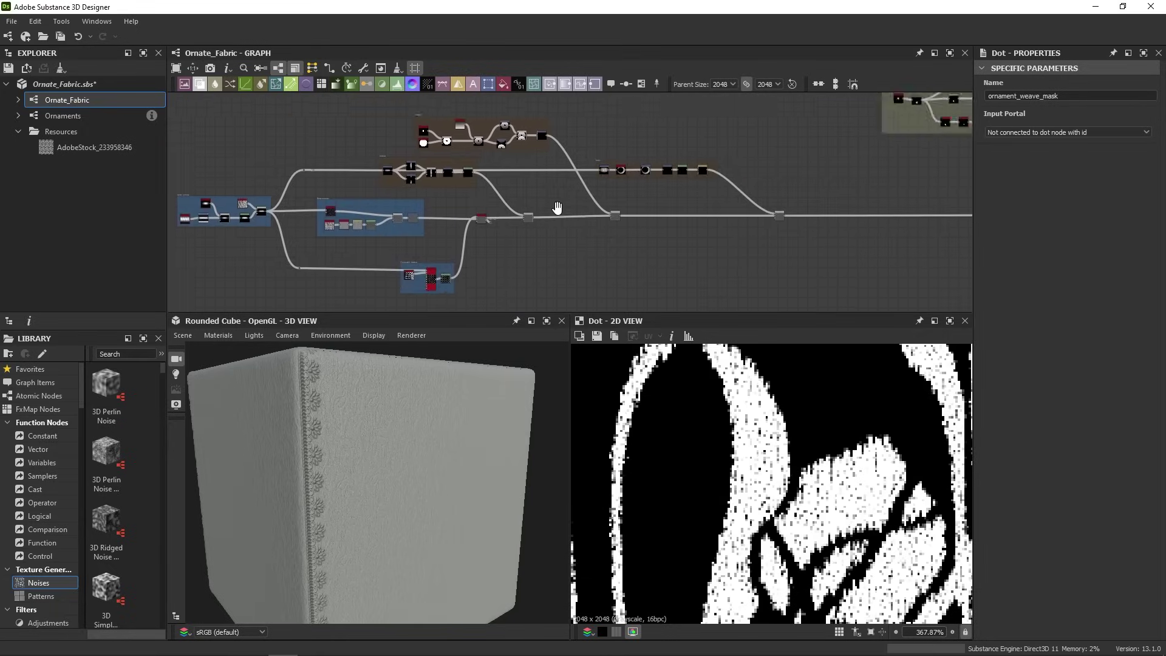
scroll(671, 207, "up", 4)
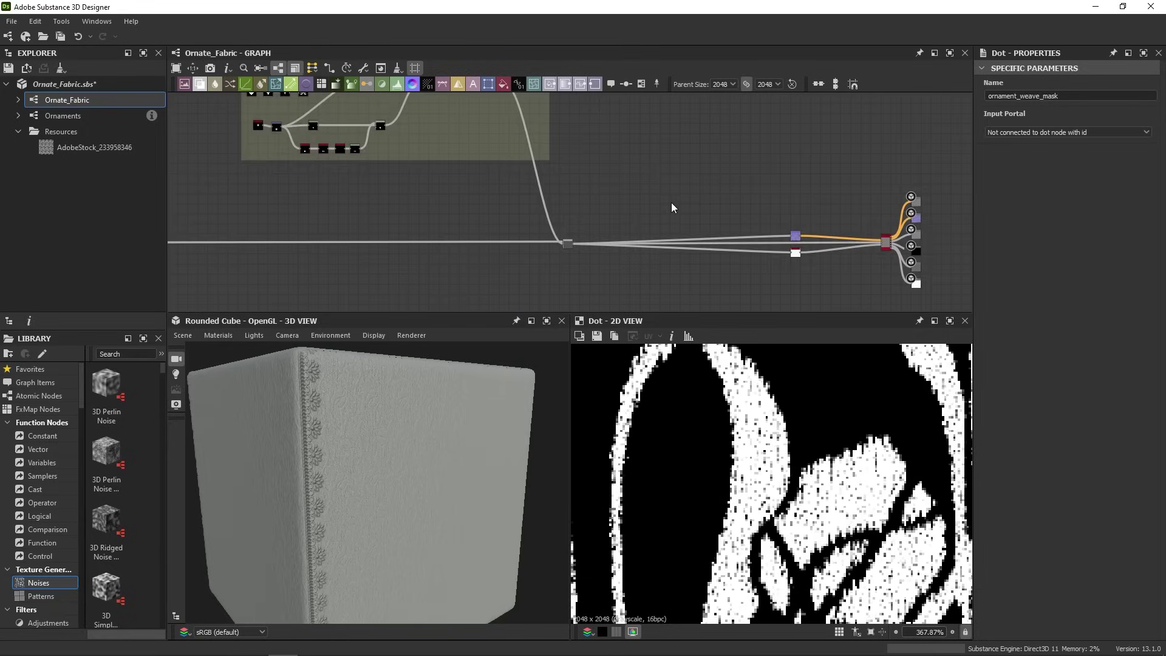
key("space")
type("dot")
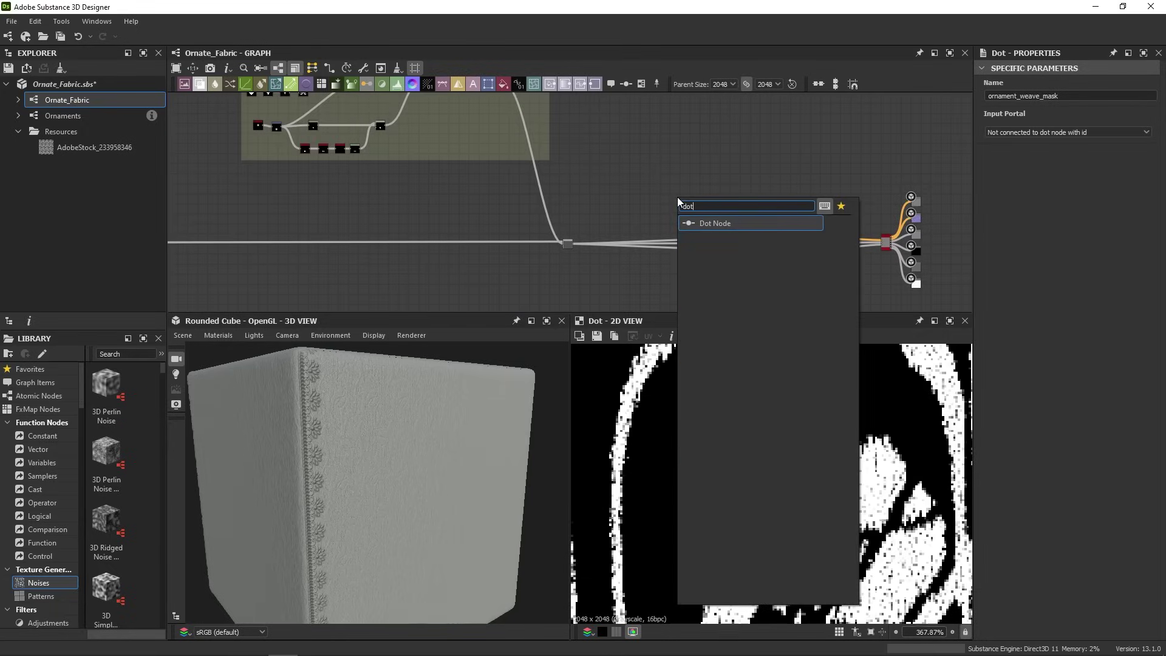
left_click(723, 223)
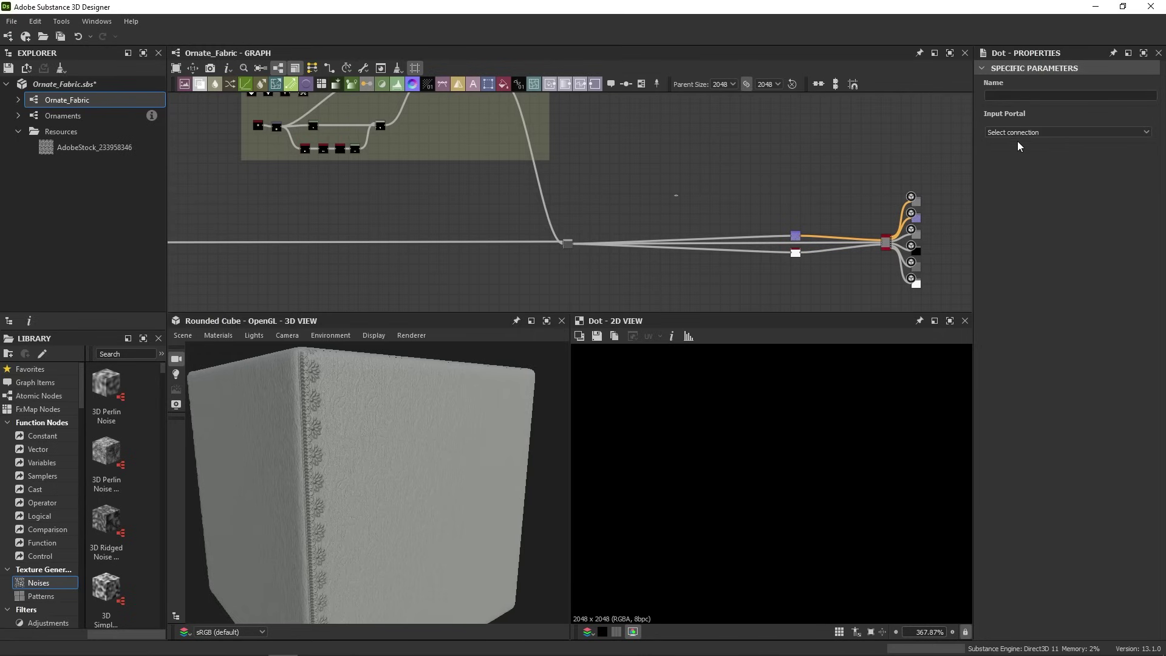
left_click(1030, 132)
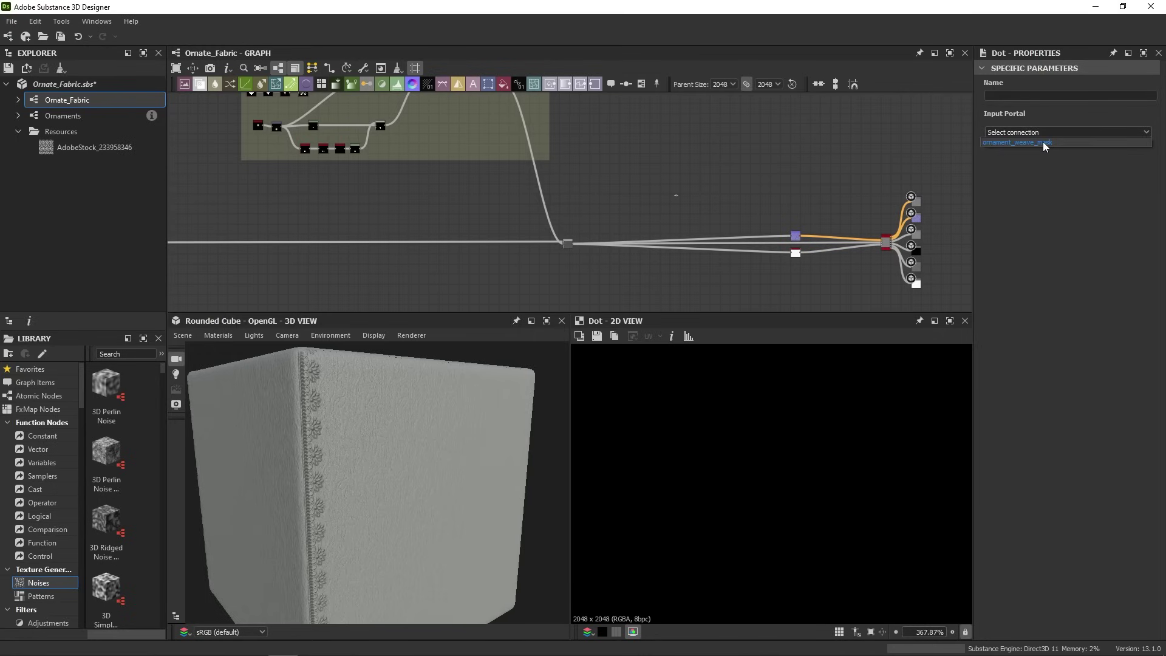
left_click(1043, 141)
scroll(668, 195, "up", 5)
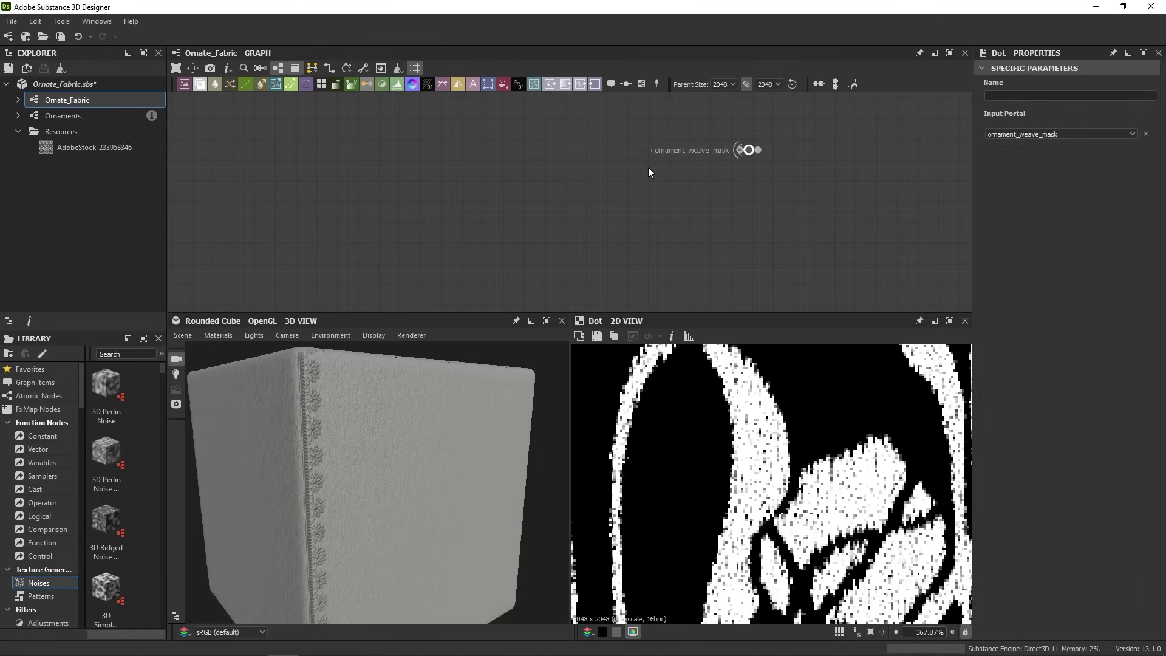
- Inspect the portal connection running back to the Height Blend node, then delete the portal Dot node near the outputs
scroll(648, 166, "down", 8)
middle_click_drag(647, 167, 820, 163)
mouse_move(835, 172)
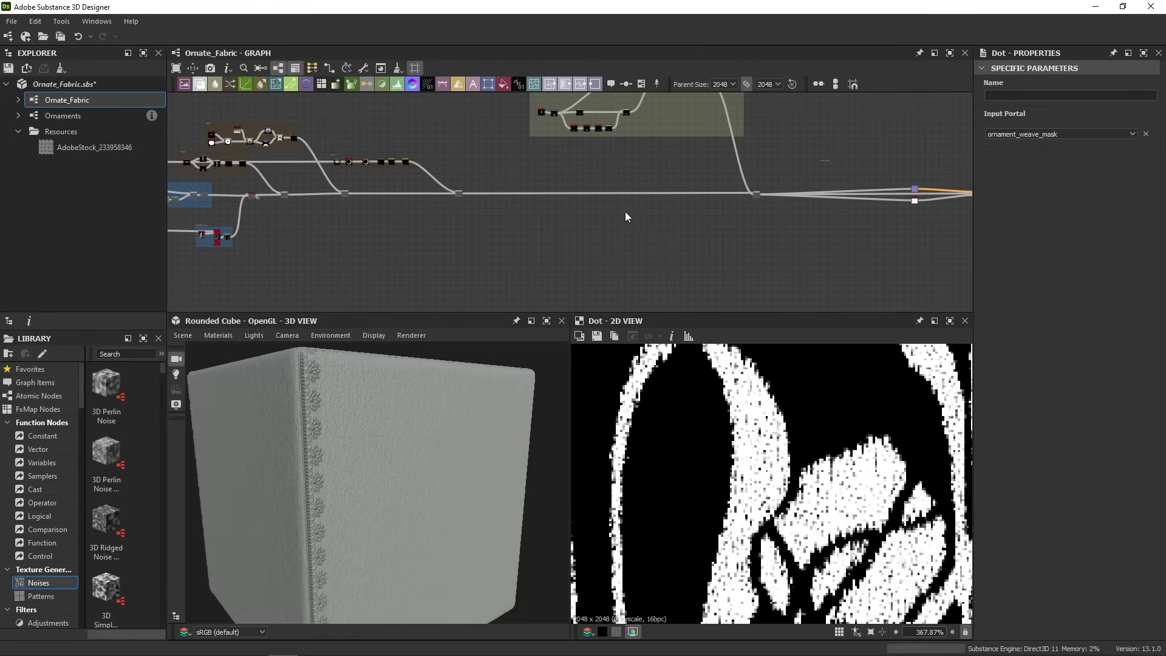
middle_click_drag(627, 217, 672, 258)
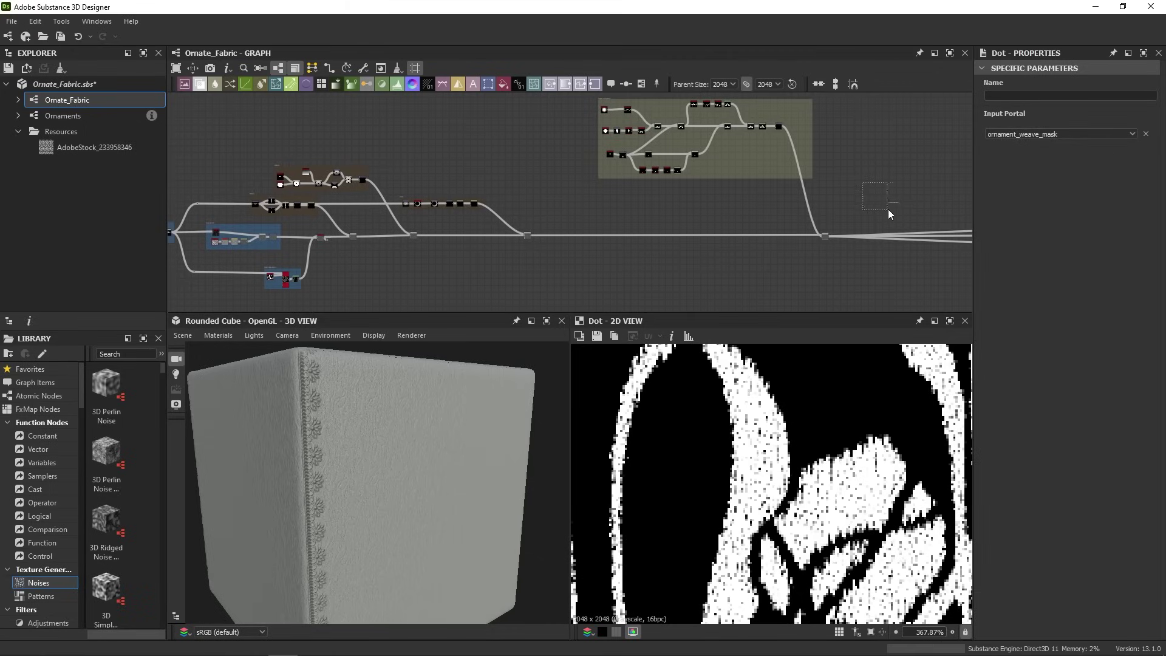
left_click_drag(888, 209, 904, 212)
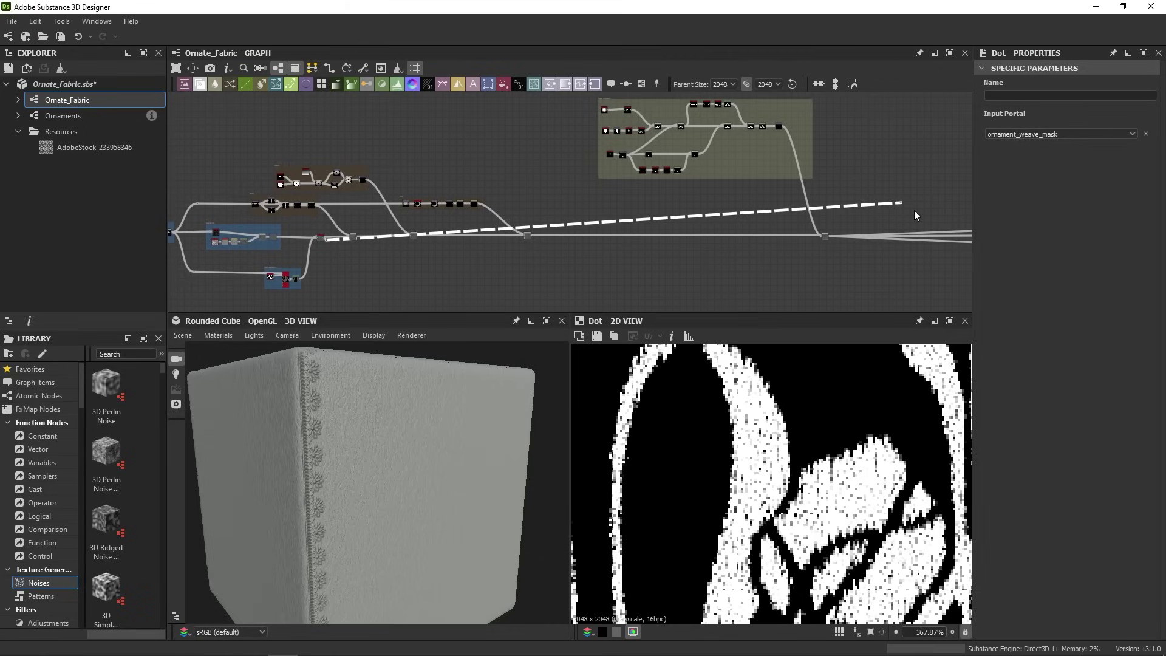
scroll(913, 210, "up", 5)
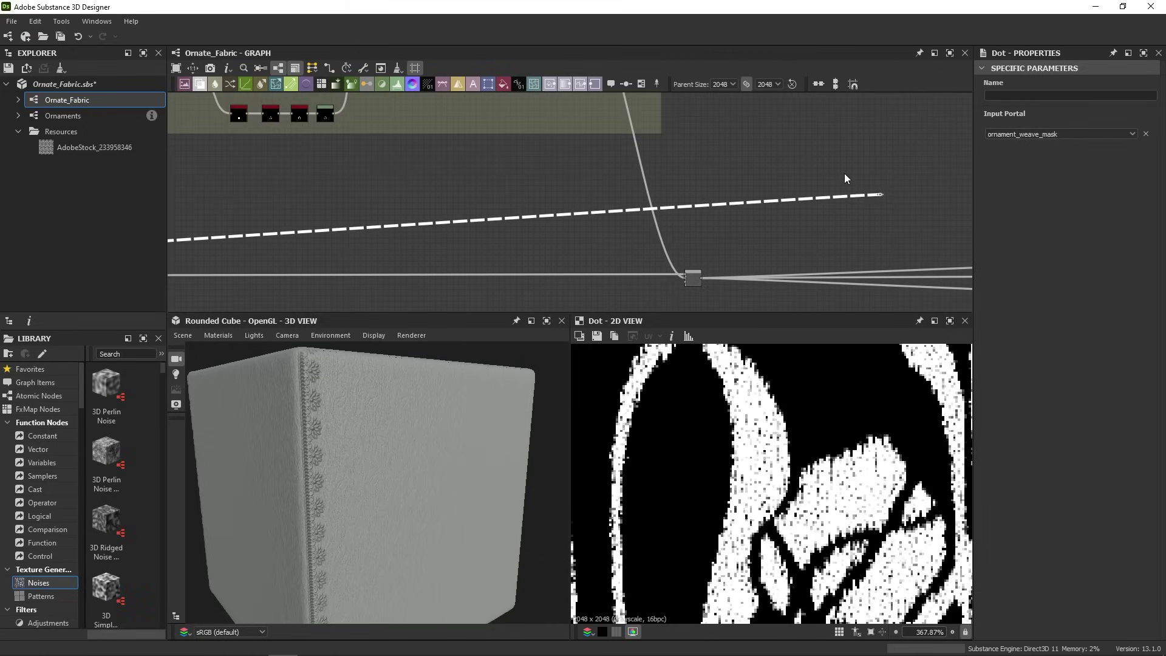
key("Delete")
- Check the ornament_weave_mask Dot node, preview the Blend node joining the loop trim, and trace the trim branches feeding the main line
scroll(718, 184, "down", 5)
middle_click_drag(588, 212, 890, 201)
scroll(595, 214, "up", 10)
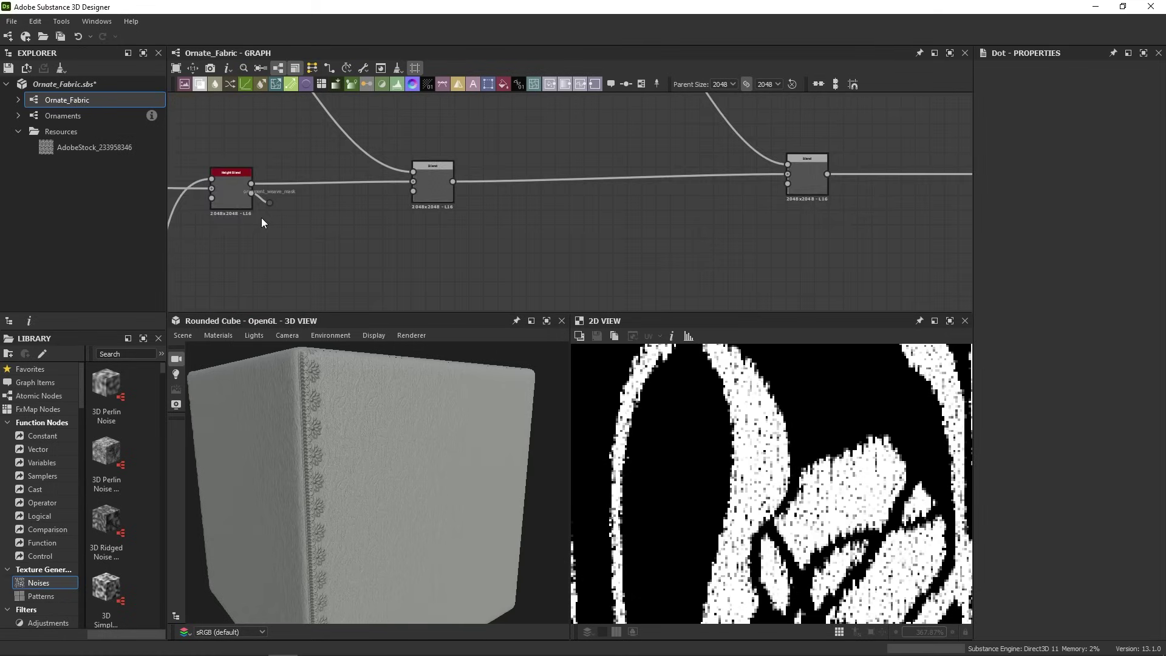
scroll(261, 218, "up", 5)
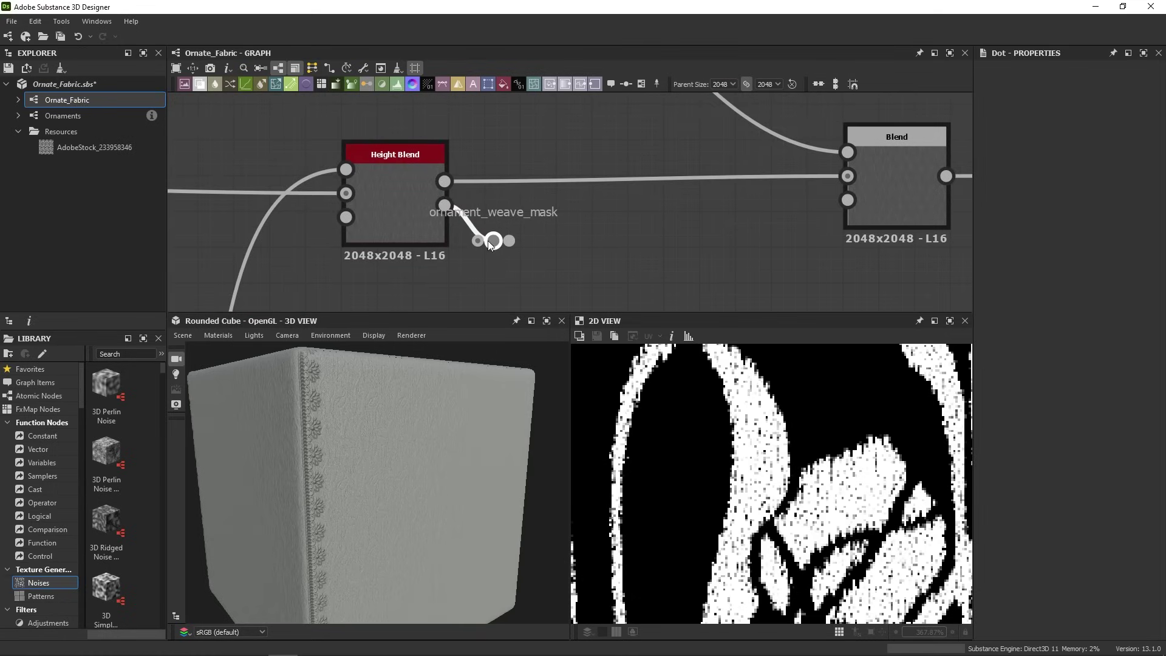
scroll(559, 259, "down", 3)
middle_click_drag(560, 257, 394, 267)
scroll(355, 288, "down", 3)
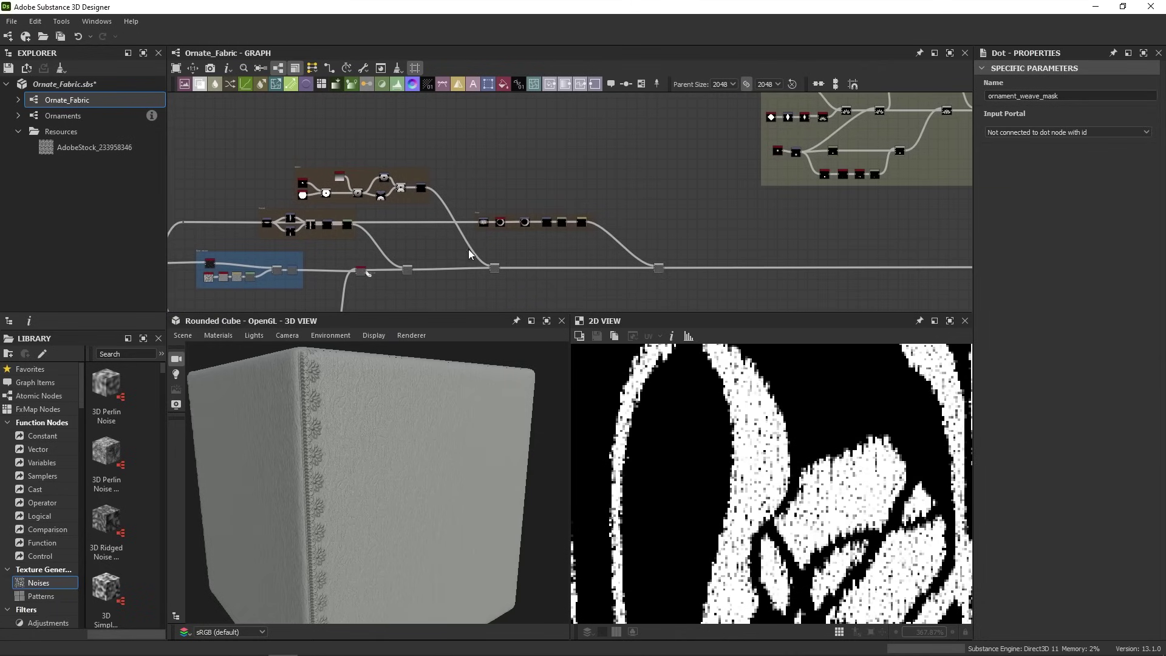
double_click(658, 268)
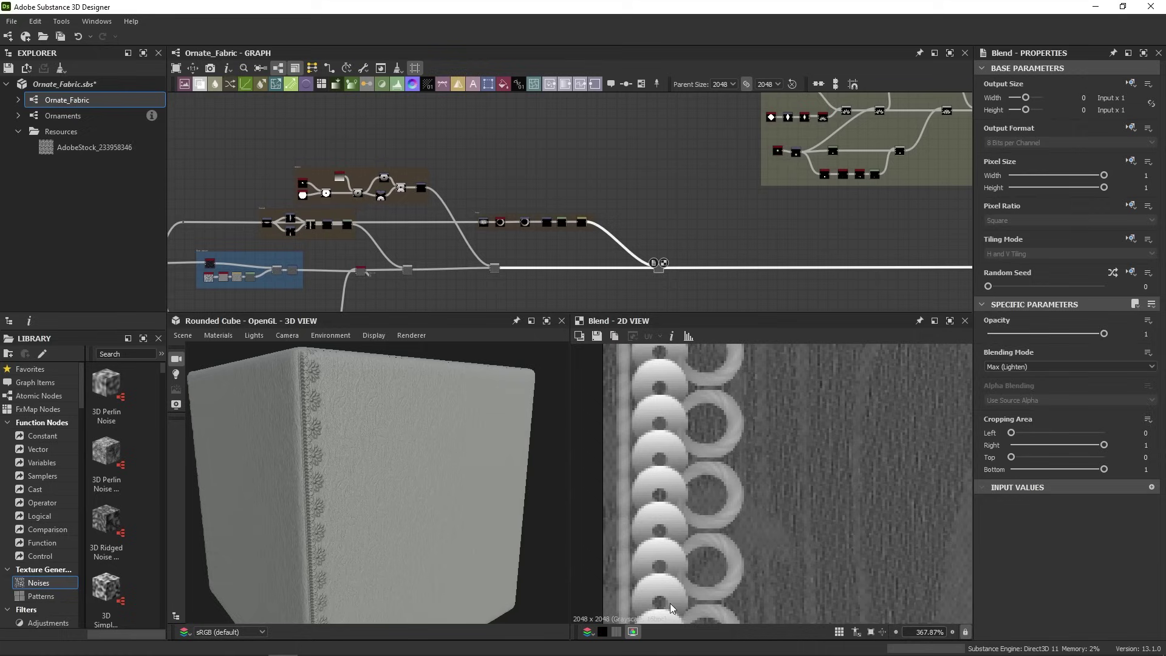
scroll(305, 205, "up", 1)
scroll(359, 228, "up", 2)
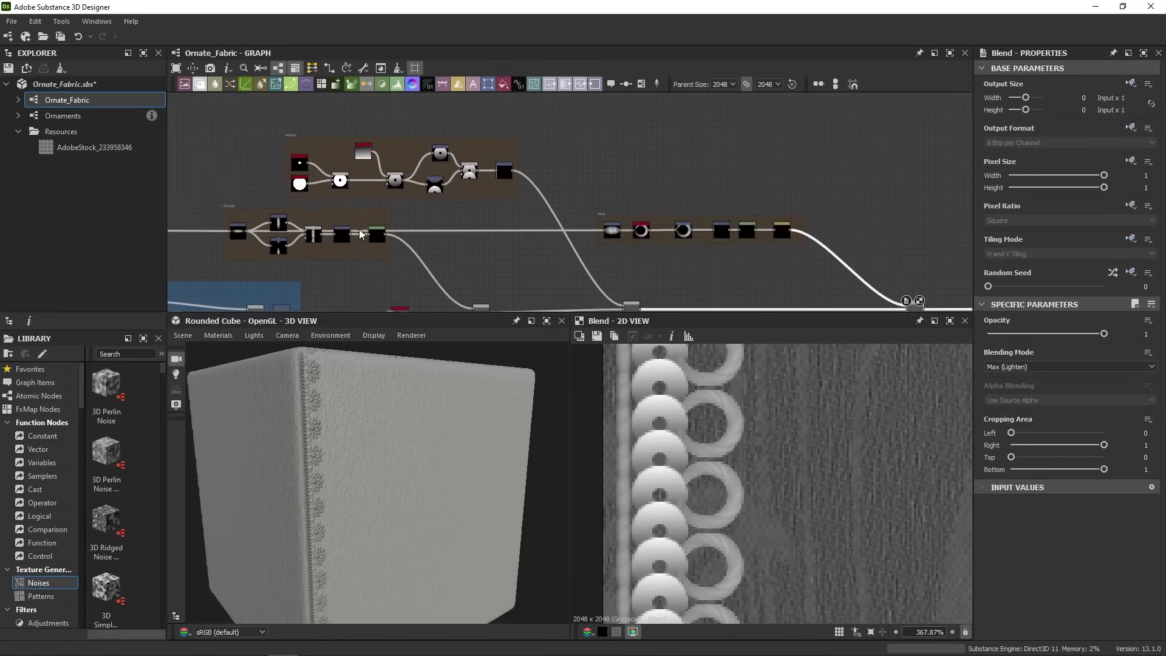
middle_click_drag(359, 228, 263, 180)
left_click(281, 190)
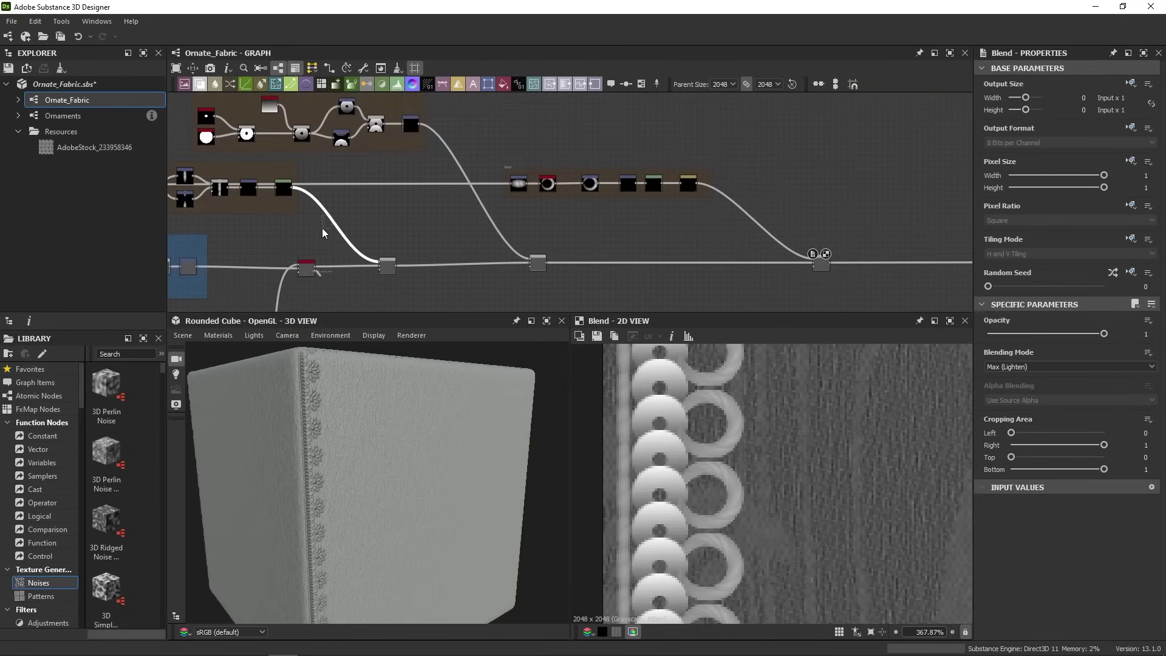
left_click(492, 230)
left_click(680, 225)
middle_click_drag(779, 185, 730, 239)
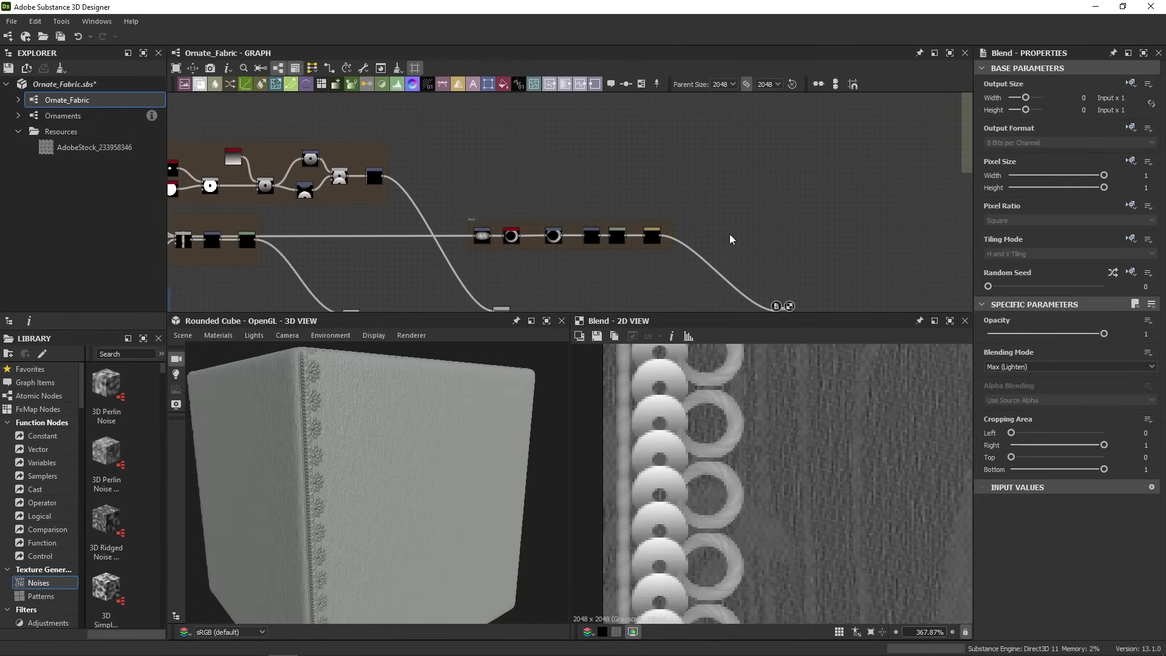
- Add a Blend node above the loop group, connect the final outputs of the two other trim groups to it, and change its blending mode
key("space")
type("bl")
left_click(756, 259)
left_click_drag(730, 236, 659, 191)
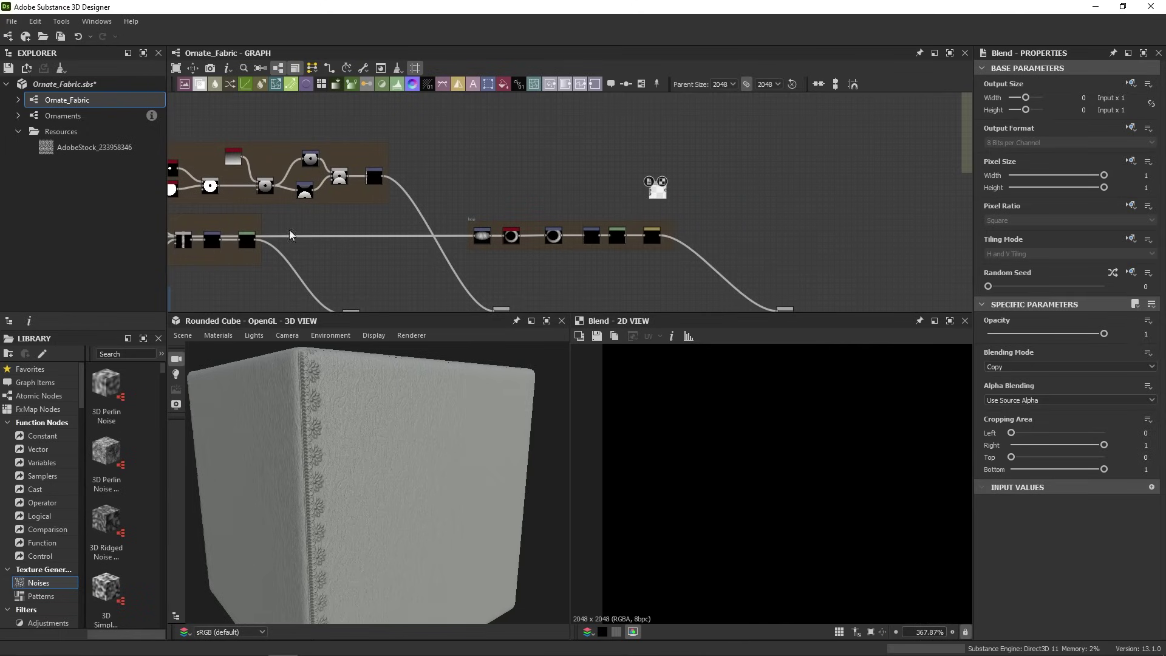
left_click_drag(256, 238, 649, 192)
left_click_drag(384, 177, 734, 209)
left_click(1069, 367)
left_click(1033, 435)
- Duplicate the new Blend node and use the copy to combine the merged trim with the loop group's output
scroll(655, 187, "up", 2)
key("ctrl+d")
left_click_drag(663, 259, 741, 200)
middle_click_drag(781, 202, 734, 189)
- Add a Threshold node after the second Blend node, set its threshold to 0.2, and space it out from the Blend node
key("space")
type("thr")
key("Return")
left_click_drag(988, 348, 1011, 349)
scroll(782, 458, "down", 2)
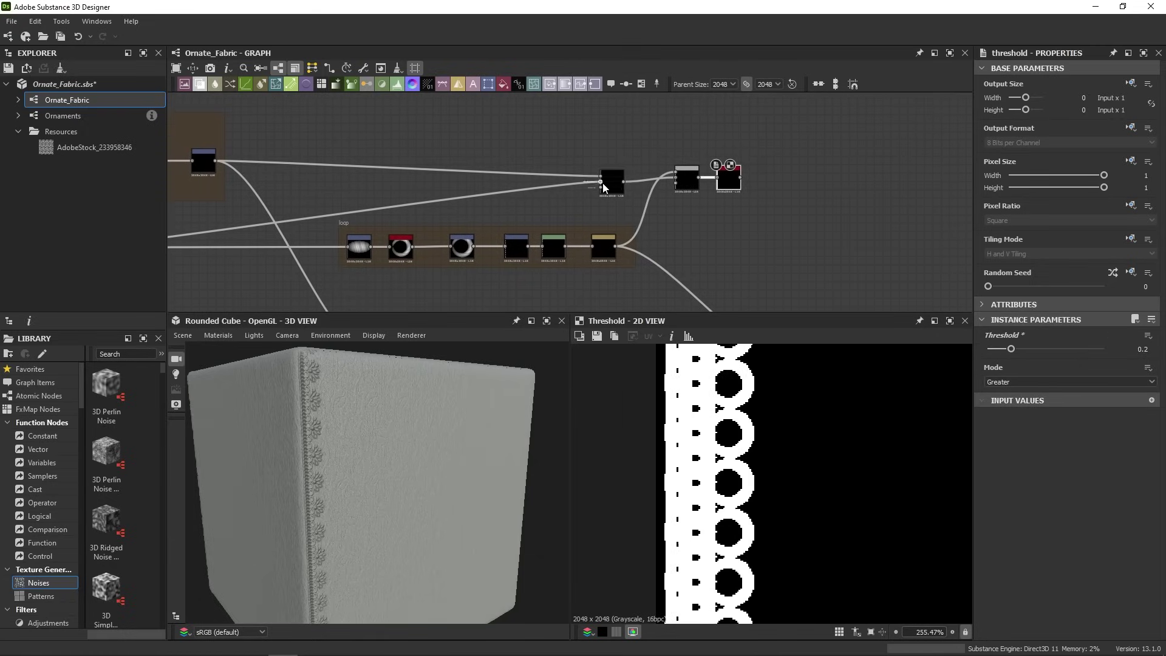
left_click_drag(729, 181, 745, 185)
scroll(781, 210, "down", 2)
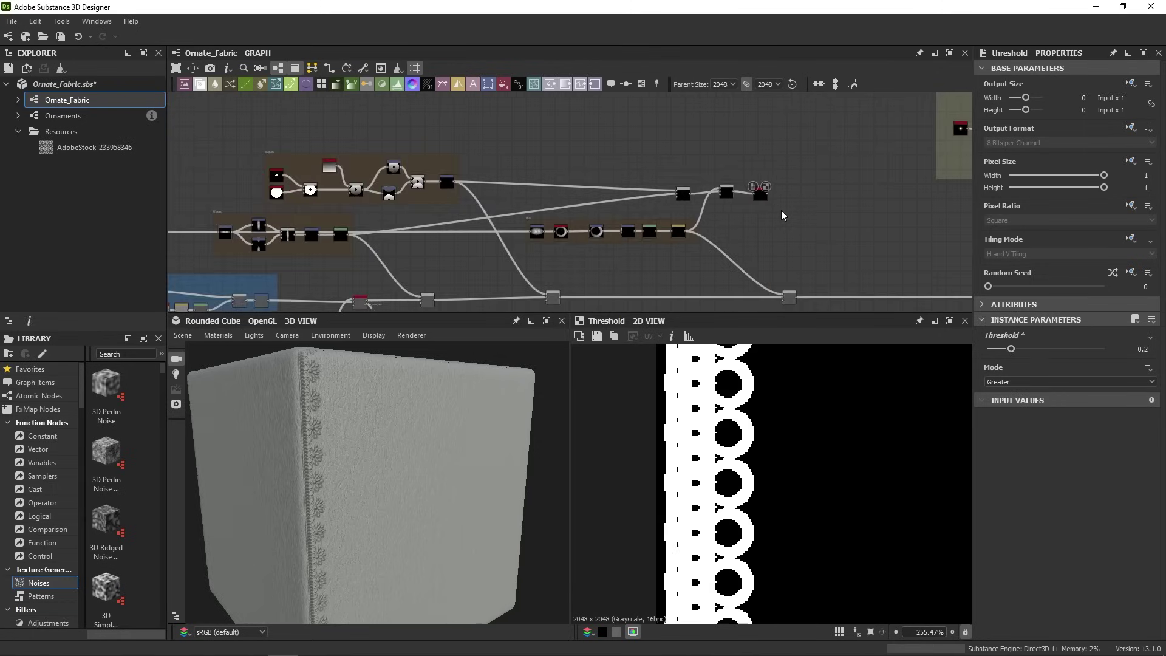
- Preview the main-line Blend node that joins the loop trim and attach a Threshold node to its output with the threshold at 0.42
middle_click_drag(781, 210, 578, 184)
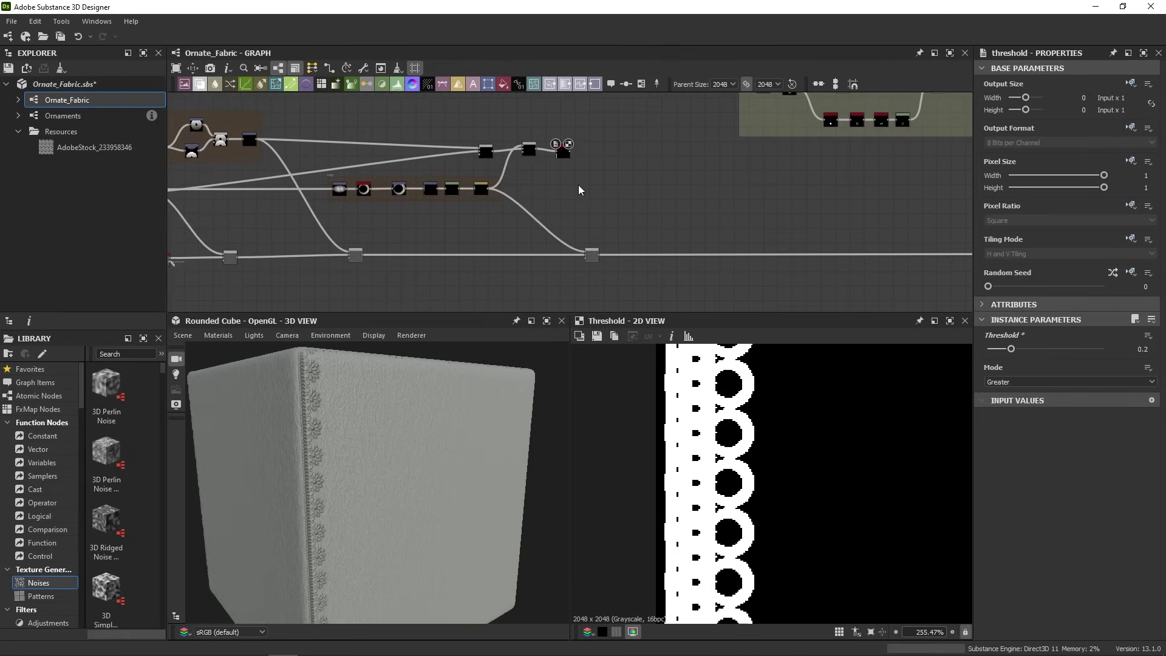
scroll(592, 258, "up", 2)
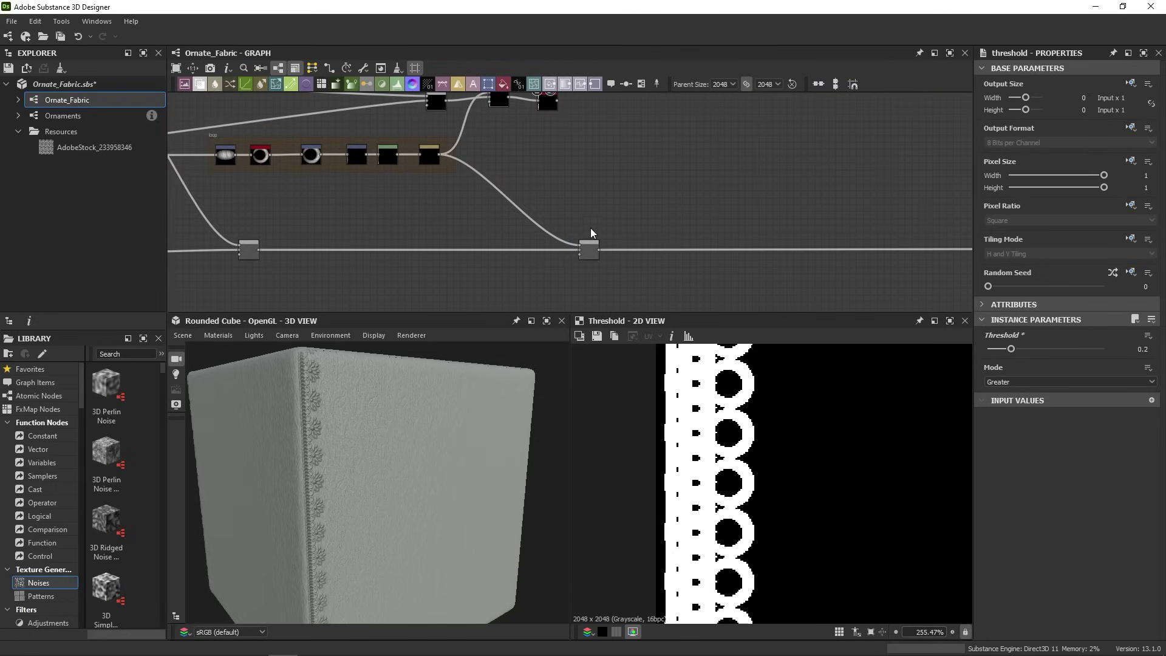
double_click(589, 249)
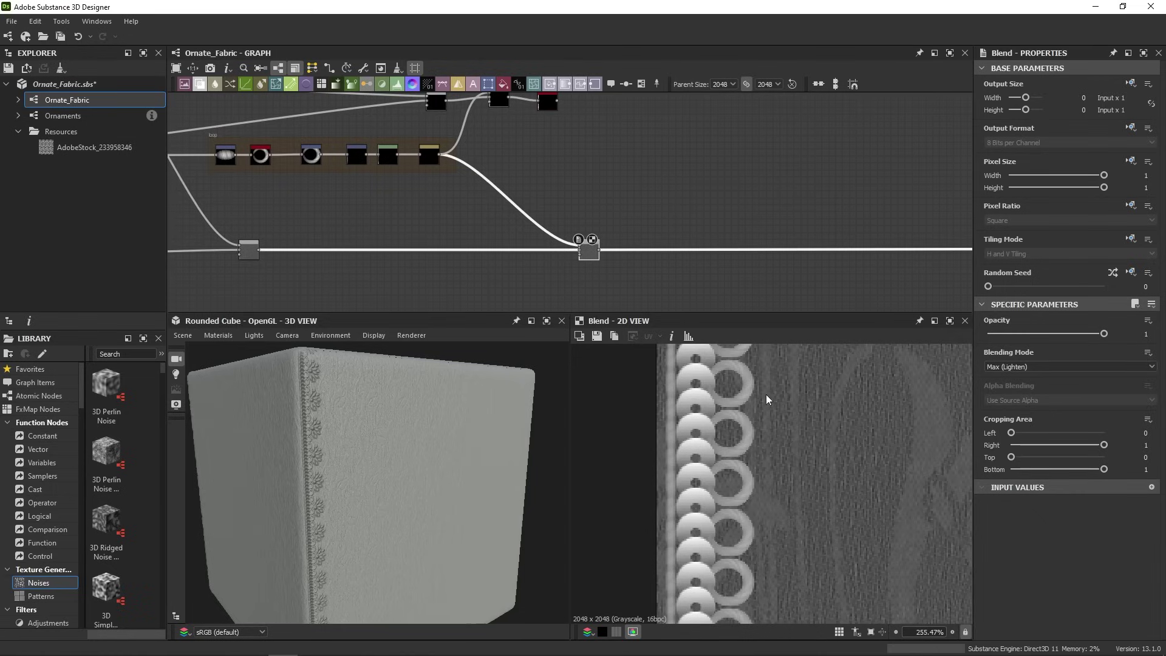
left_click(618, 230)
key("space")
type("thr")
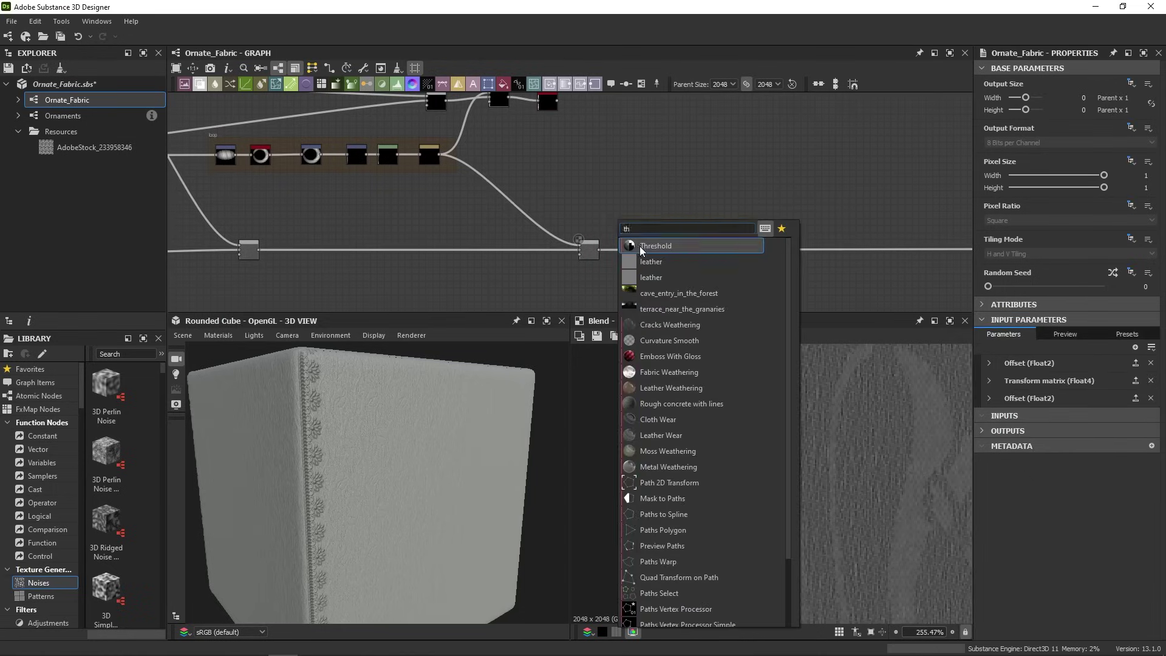
left_click(640, 246)
left_click_drag(989, 350, 1036, 360)
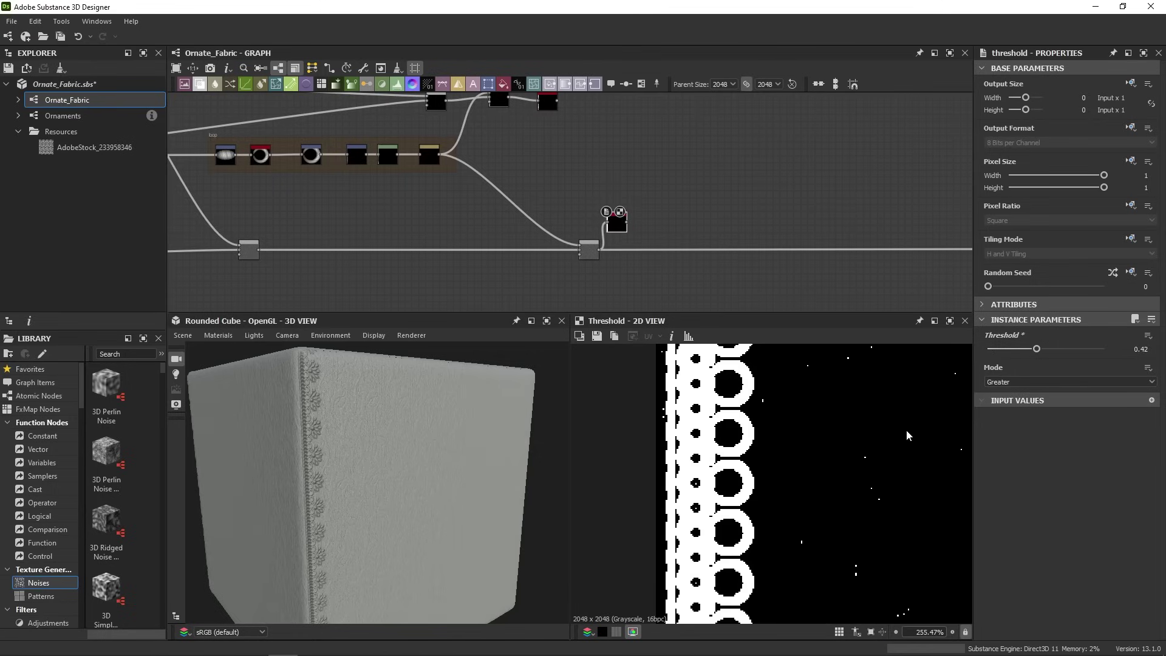
scroll(833, 468, "down", 3)
scroll(631, 252, "up", 2)
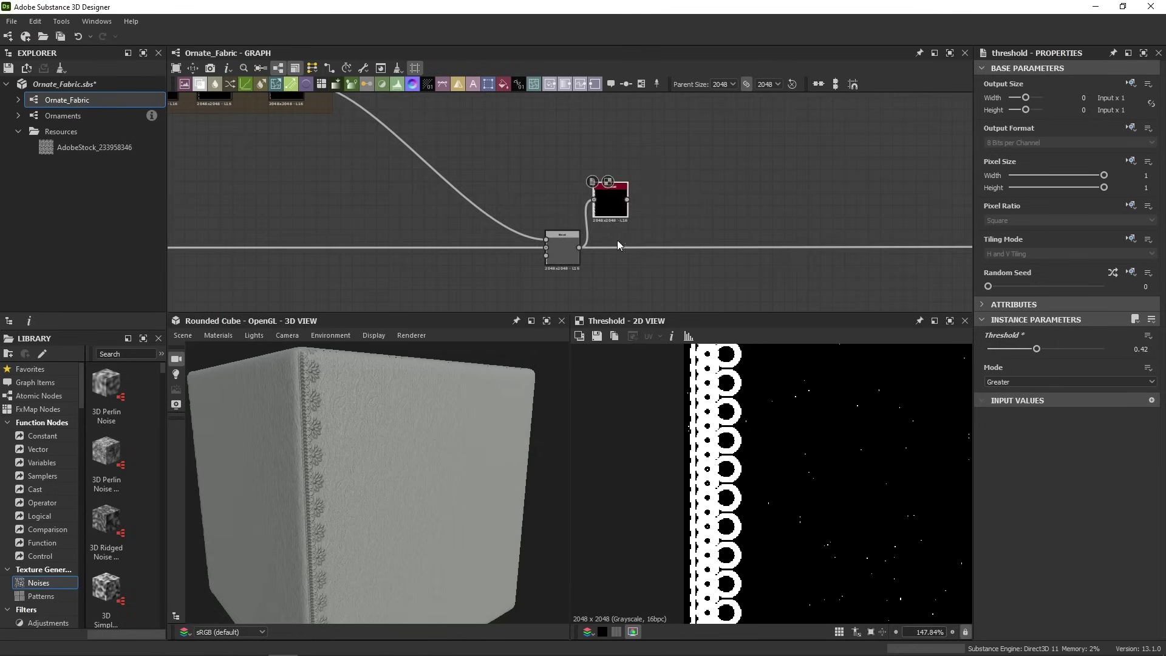
- Insert a Blur HQ Grayscale node with intensity 0.25 before the Threshold node and line the two nodes up
left_click_drag(606, 197, 650, 177)
key("space")
type("bl")
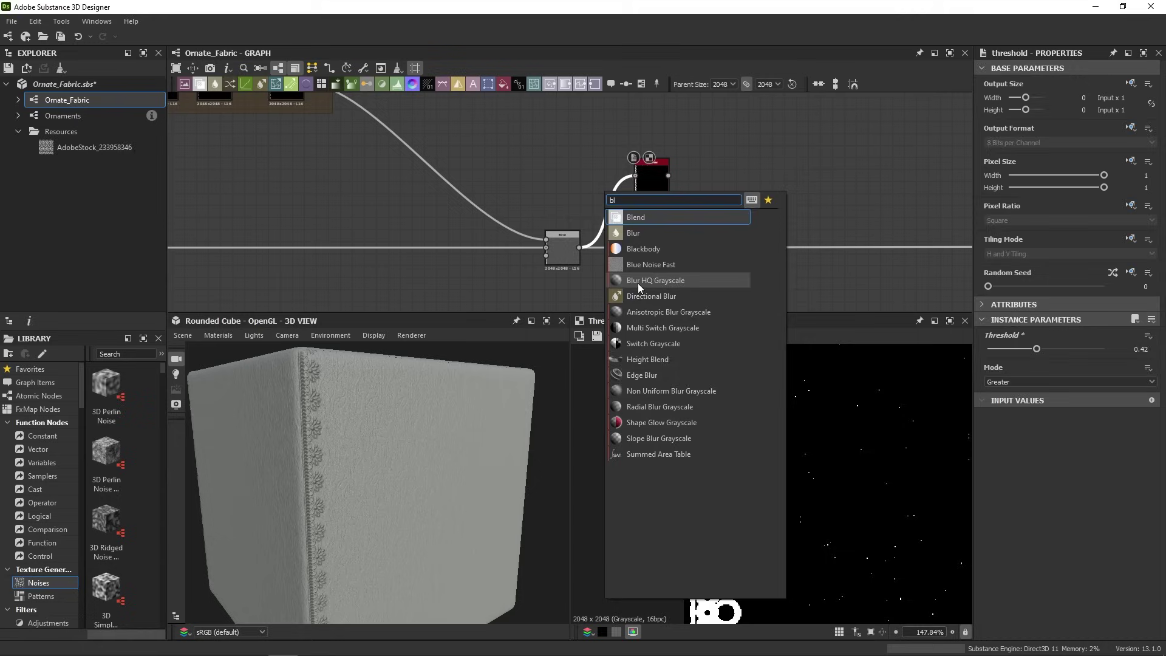
left_click(656, 280)
left_click_drag(990, 352, 991, 350)
double_click(651, 176)
left_click(613, 219)
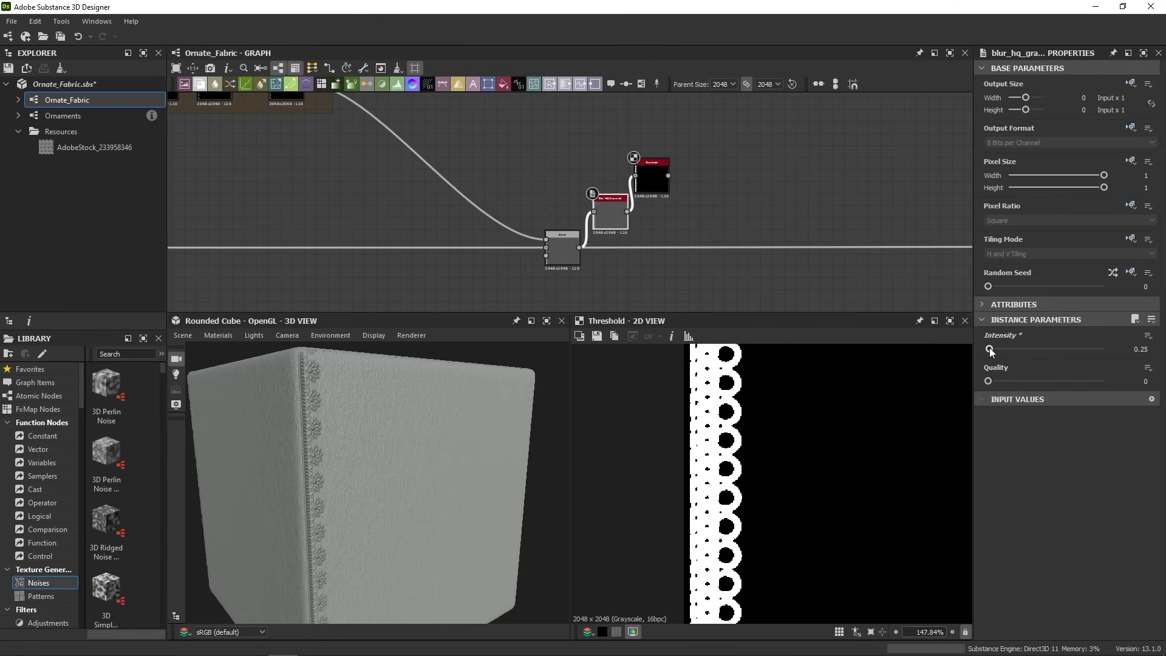
left_click_drag(651, 176, 656, 213)
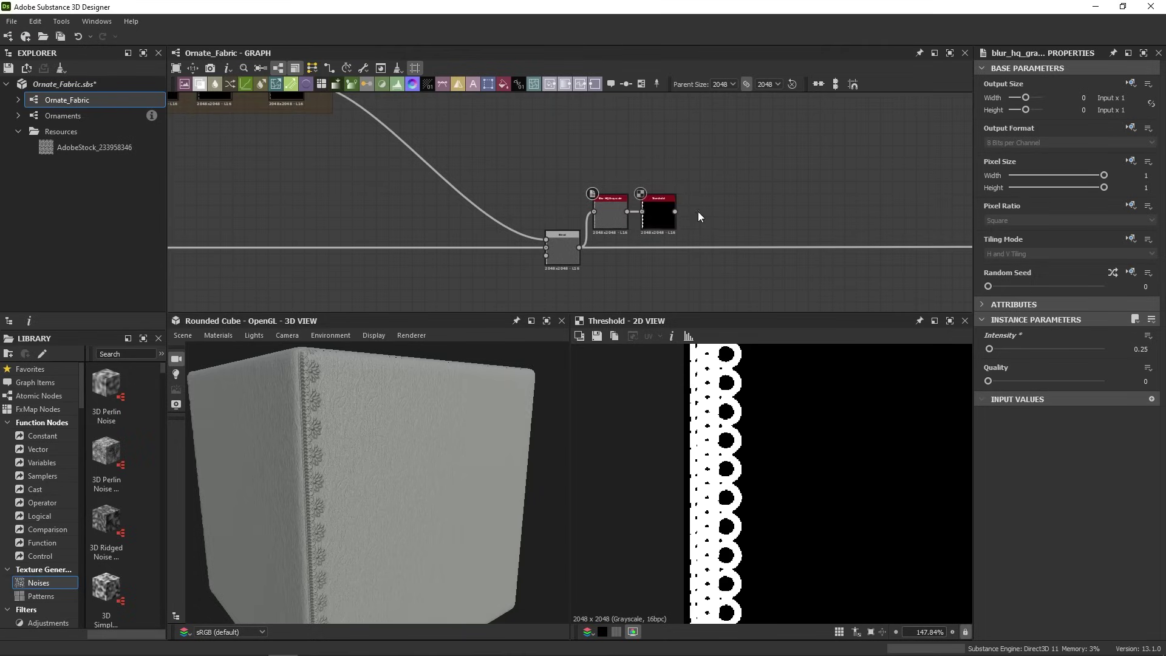
- Add a Dot node to the Threshold node's output and name it trim_mask
middle_click_drag(697, 211, 641, 199)
key("space")
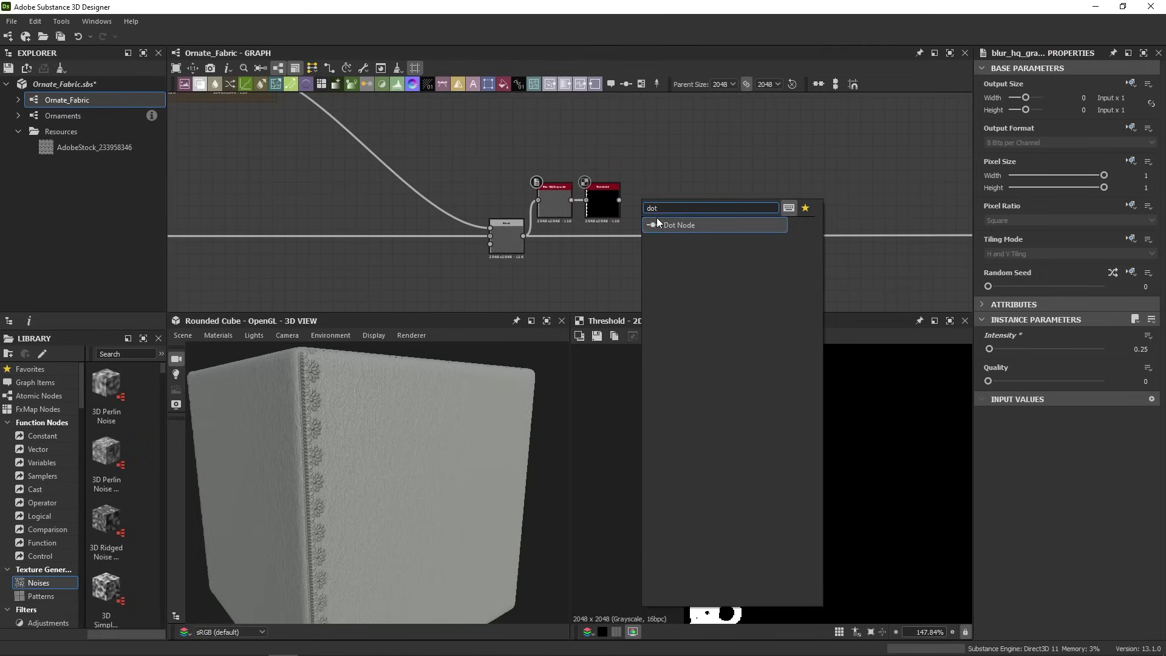
left_click(657, 217)
left_click(1023, 96)
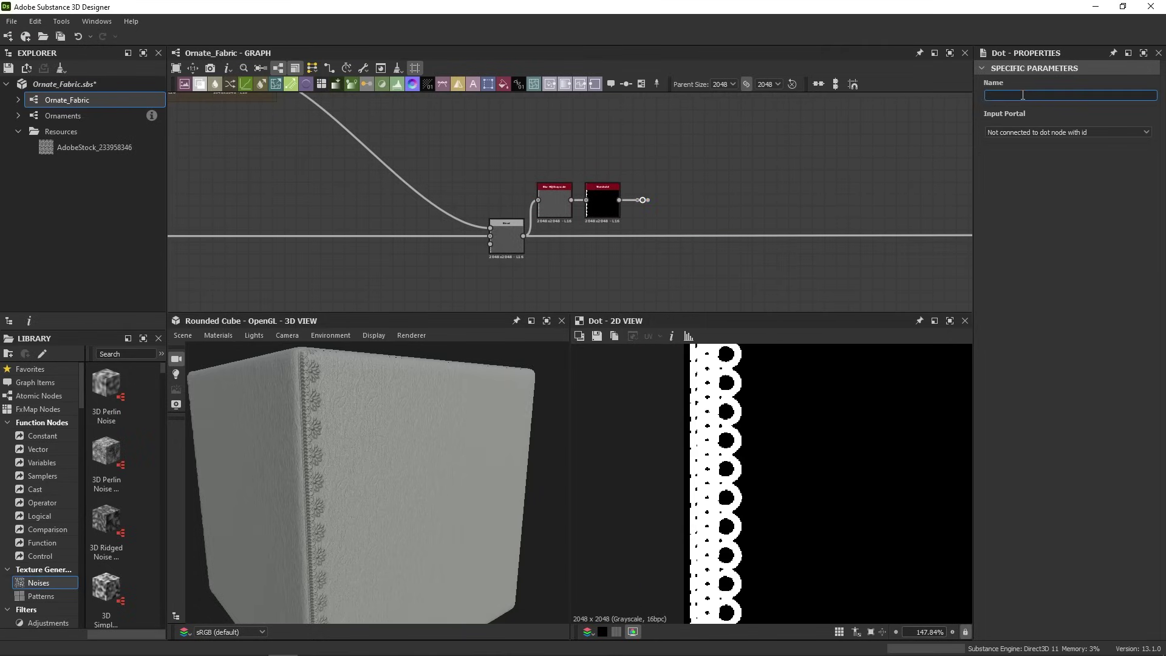
type("trim mask")
key("Return")
scroll(764, 183, "down", 3)
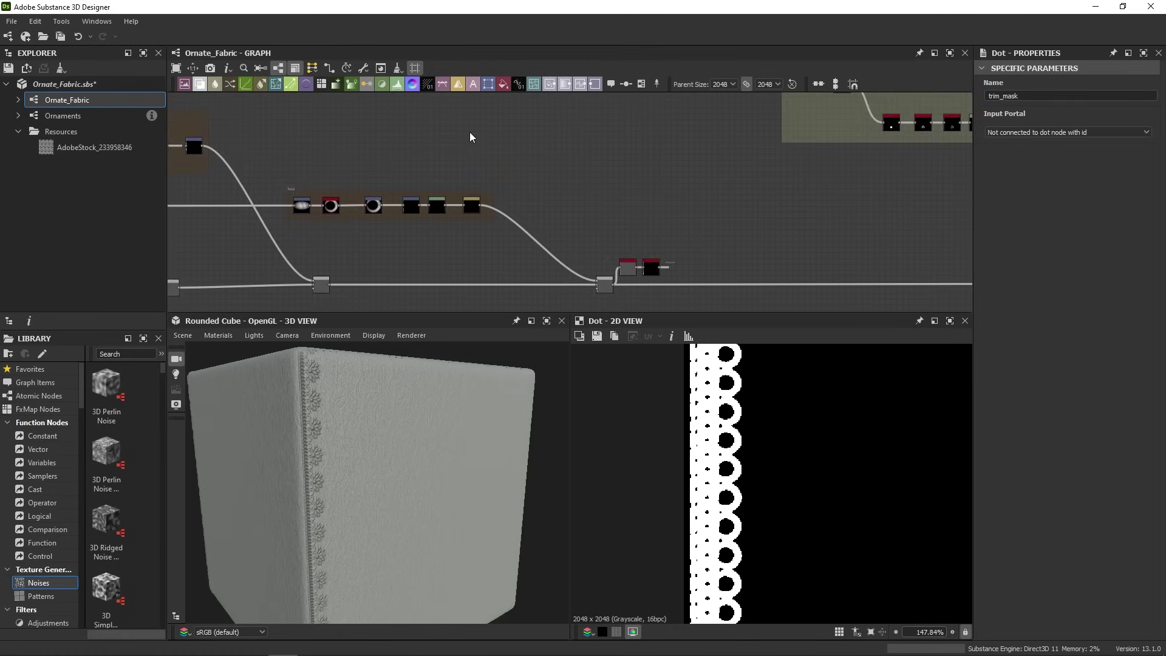
scroll(469, 137, "down", 2)
middle_click_drag(562, 145, 338, 273)
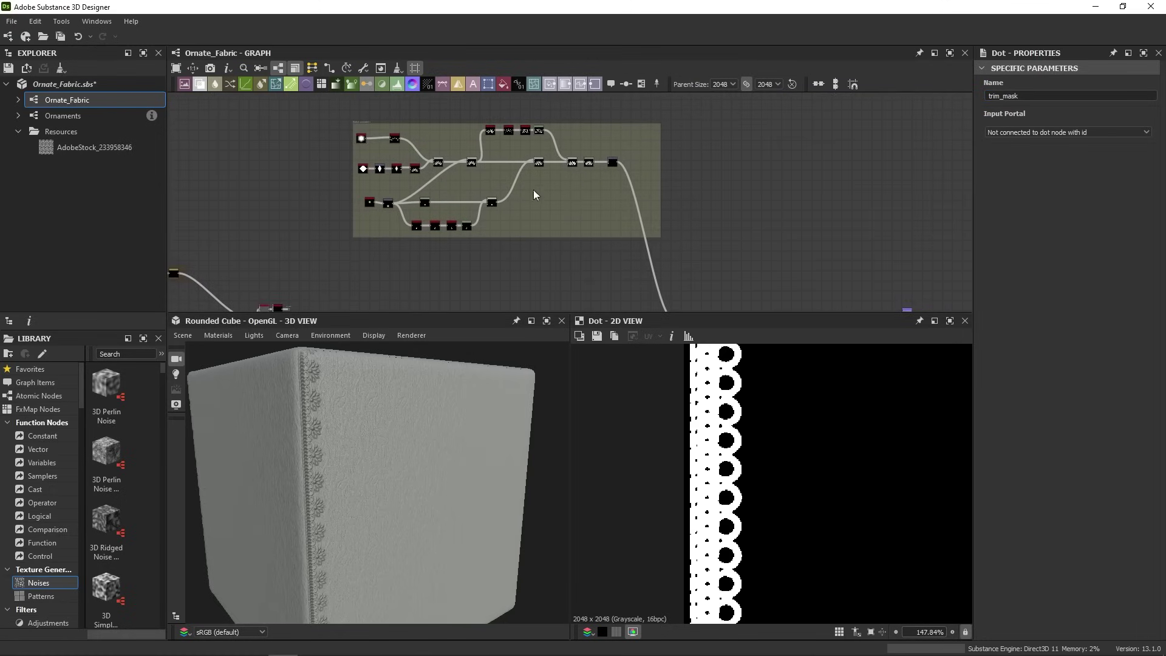
- Preview the ornament's Transformation 2D node, and combine the petal-outline and ring Levels outputs in a new Blend node set to Max (Lighten)
double_click(612, 163)
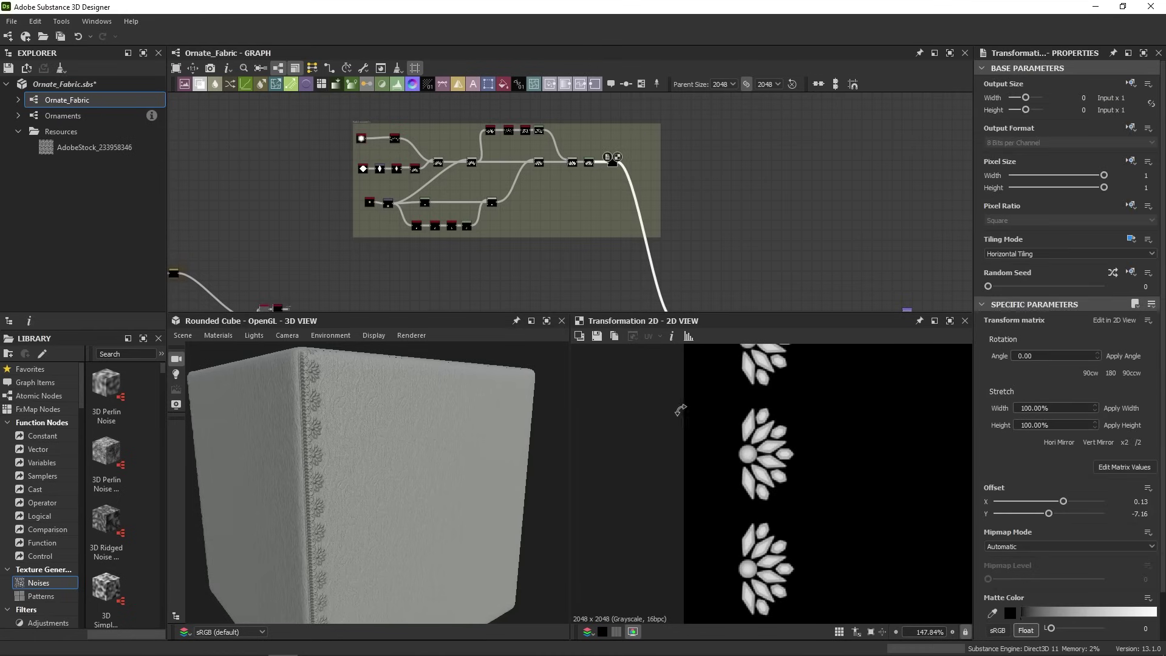
scroll(784, 450, "up", 5)
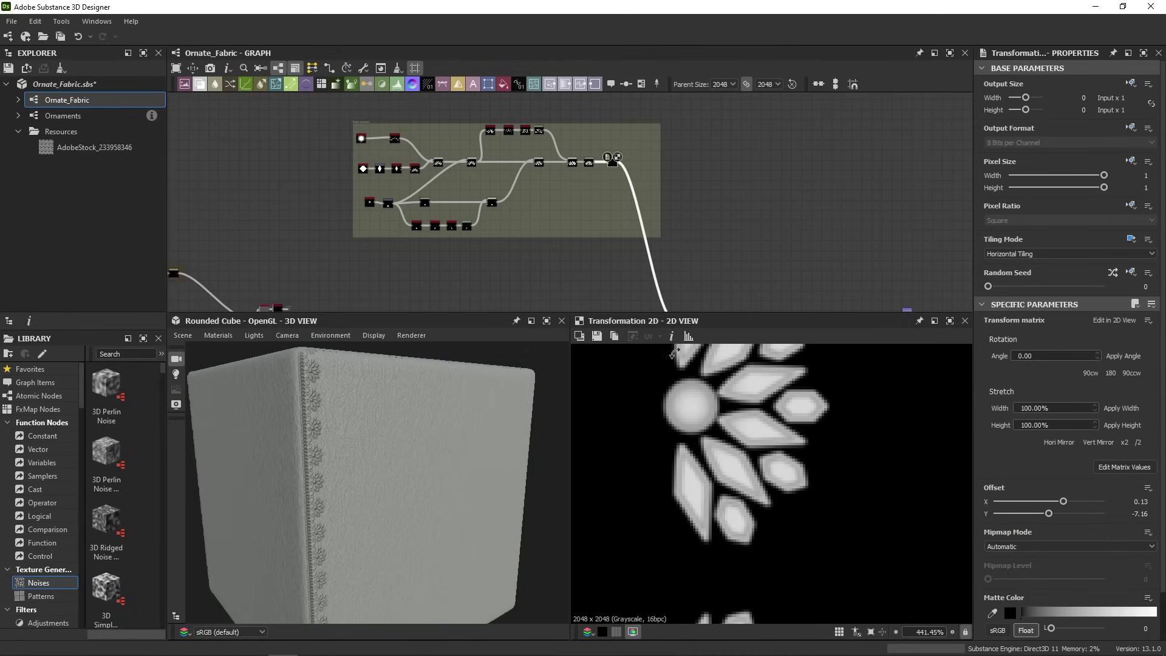
scroll(493, 205, "up", 4)
scroll(523, 234, "down", 2)
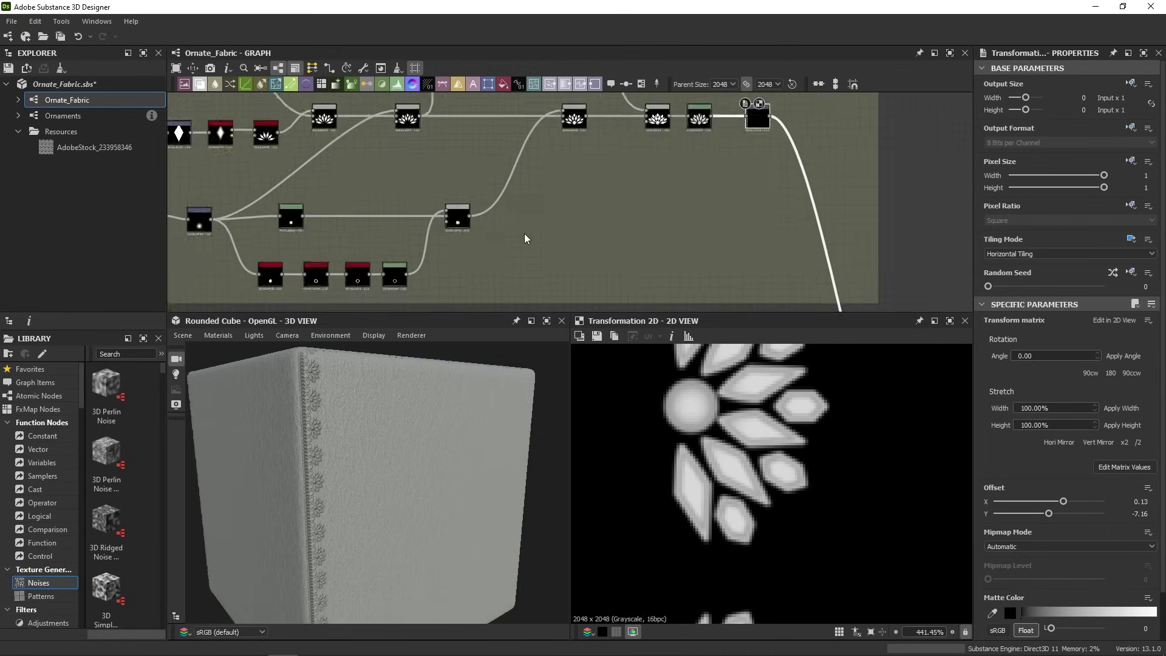
key("l")
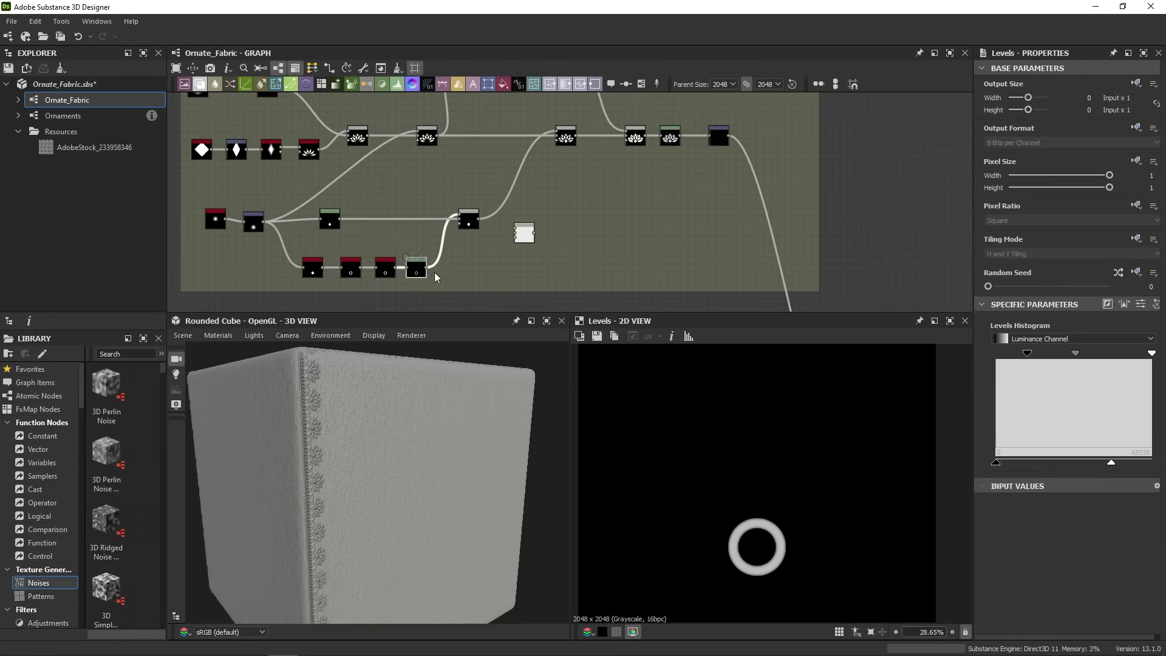
left_click_drag(427, 268, 515, 233)
middle_click_drag(520, 237, 509, 312)
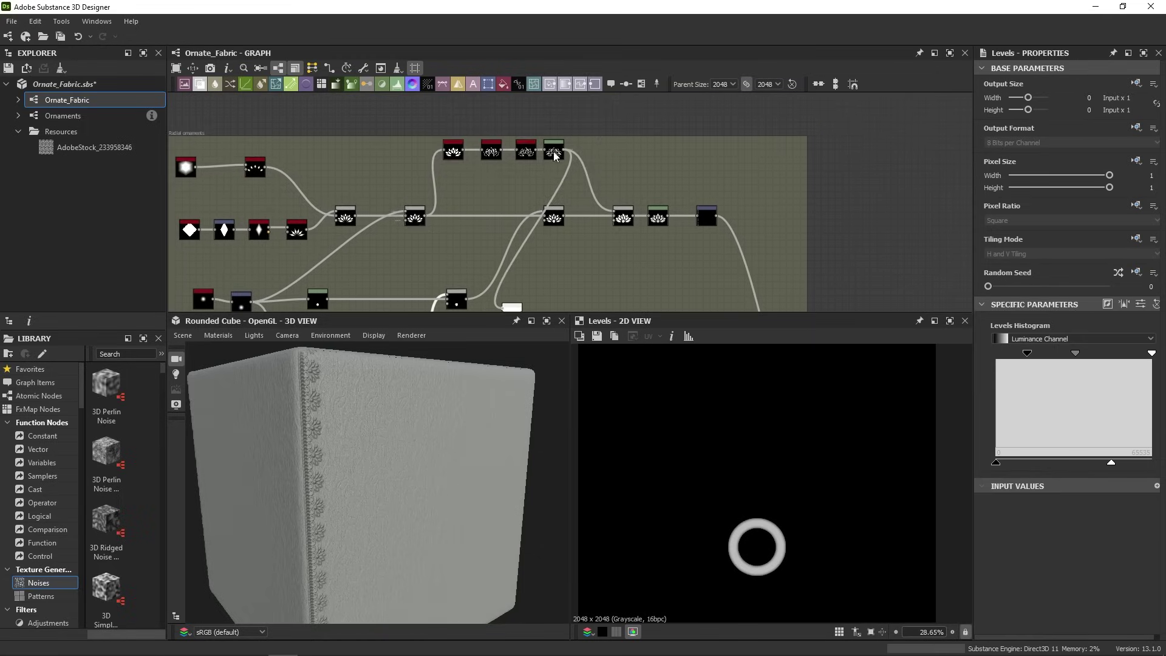
left_click_drag(567, 138, 572, 246)
left_click(1069, 366)
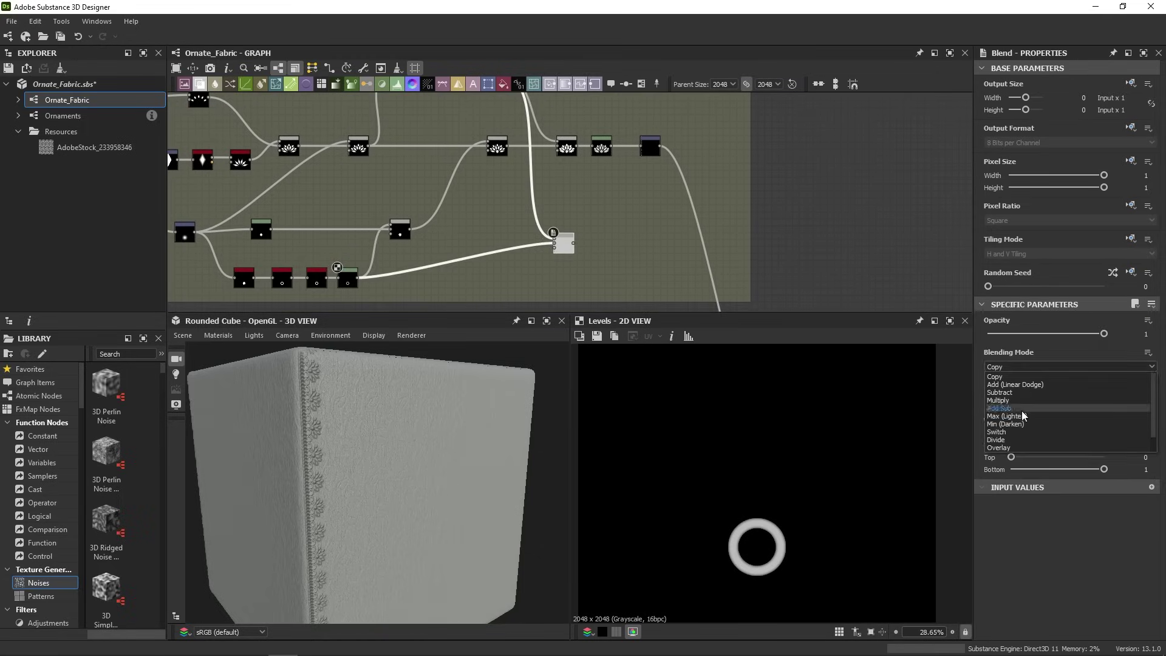
left_click(1020, 423)
- Add a Threshold node after the new Blend node of the ornament outlines
scroll(572, 224, "up", 3)
key("space")
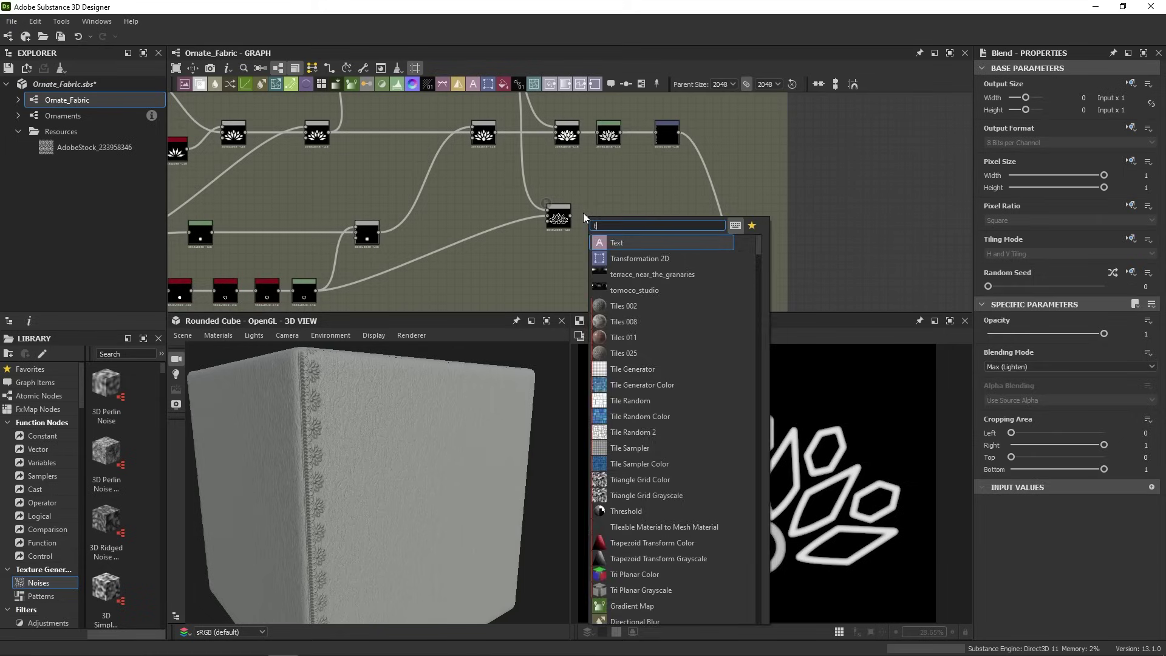
type("threshold")
key("Return")
- Duplicate the outline Blend and Threshold pair and place the copy directly below the original
left_click_drag(568, 222, 564, 261)
scroll(568, 252, "down", 2)
key("ctrl+d")
scroll(541, 196, "down", 3)
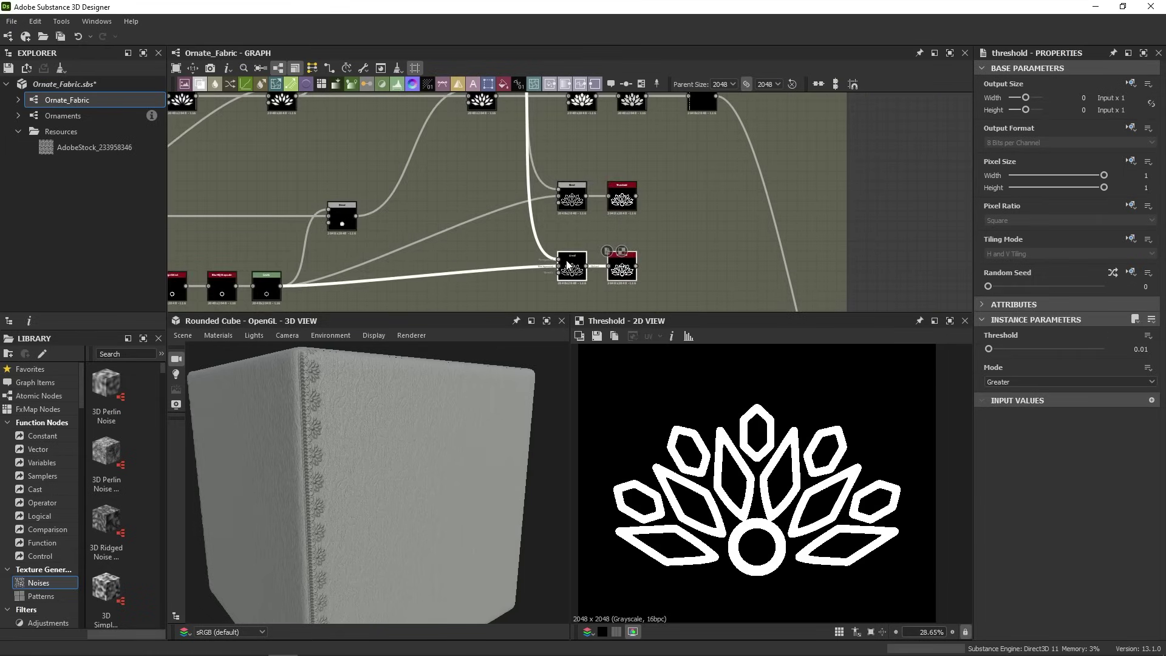
- Rewire the duplicated Blend to the solid centre circle and the filled-petal Blend, and set its Threshold node to 0.21
scroll(363, 240, "up", 3)
left_click_drag(402, 243, 449, 232)
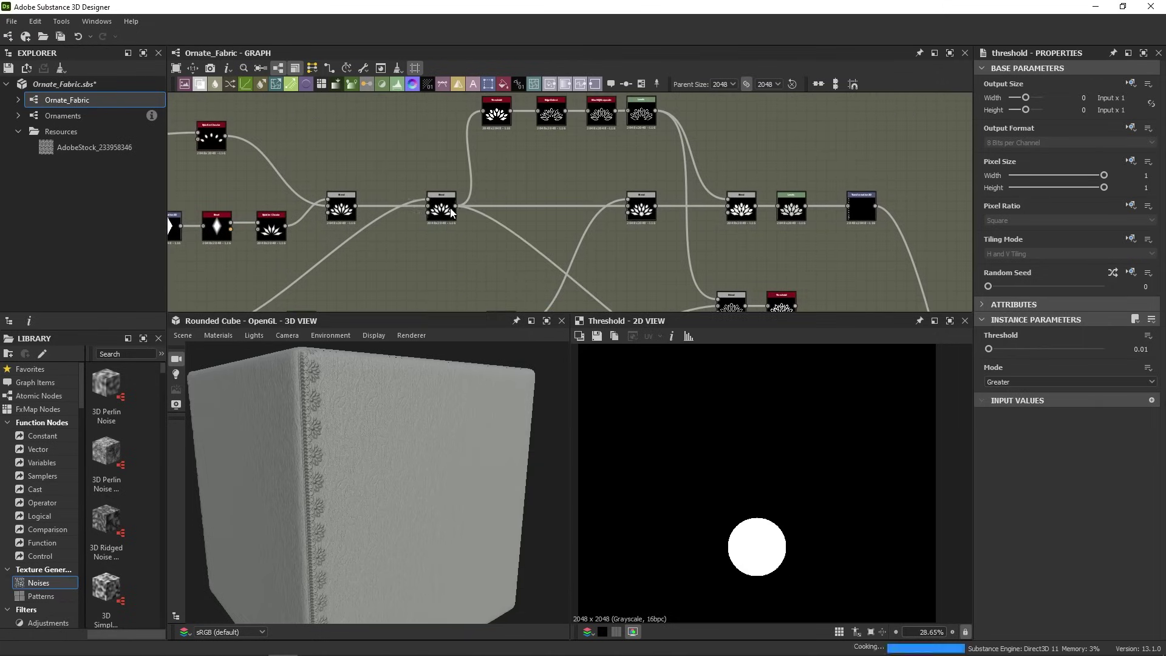
scroll(455, 193, "down", 5)
scroll(589, 260, "up", 4)
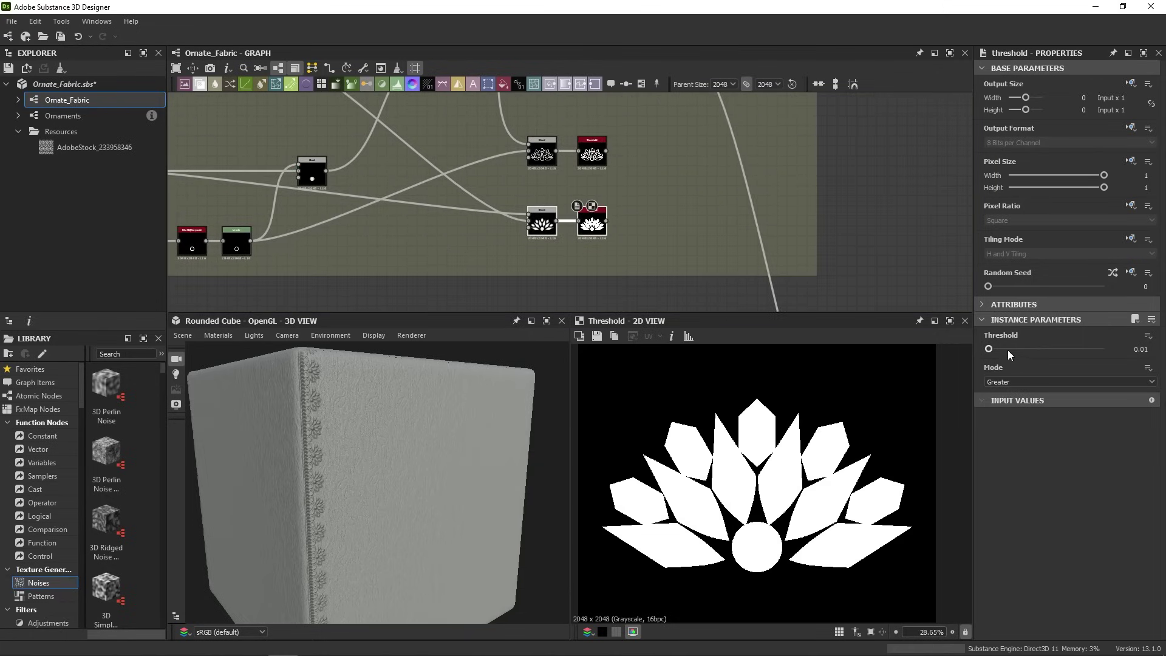
left_click_drag(998, 346, 1012, 347)
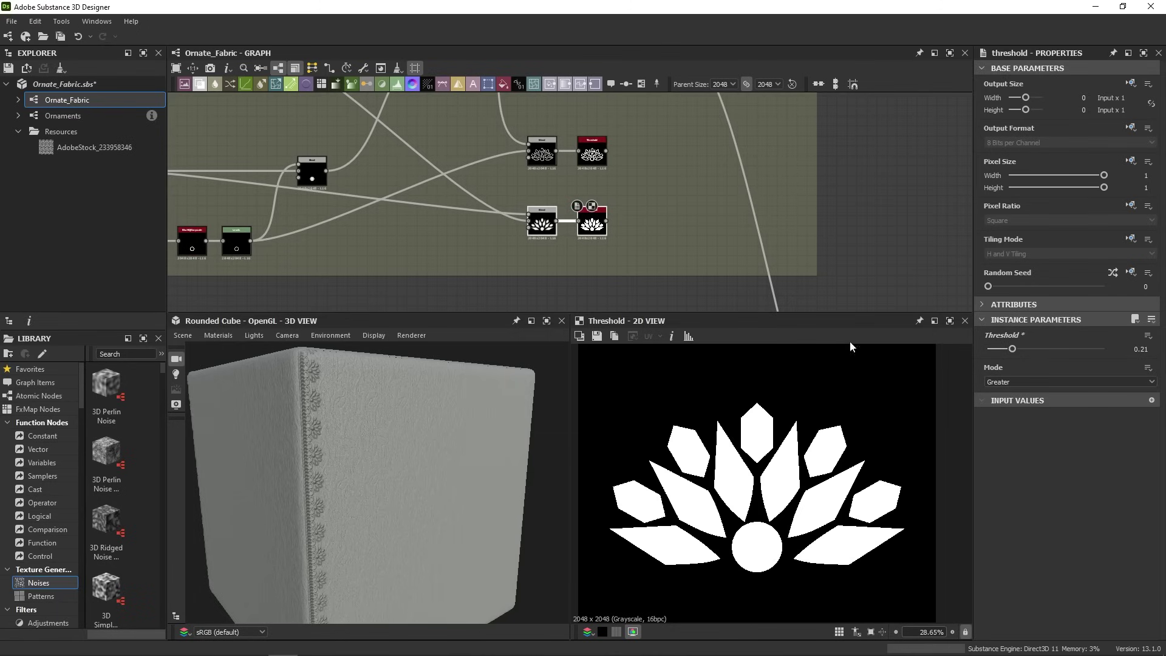
- Duplicate the ornament's final Transformation 2D node and connect the copy after the outline Threshold node
scroll(684, 437, "down", 3)
scroll(608, 182, "down", 1)
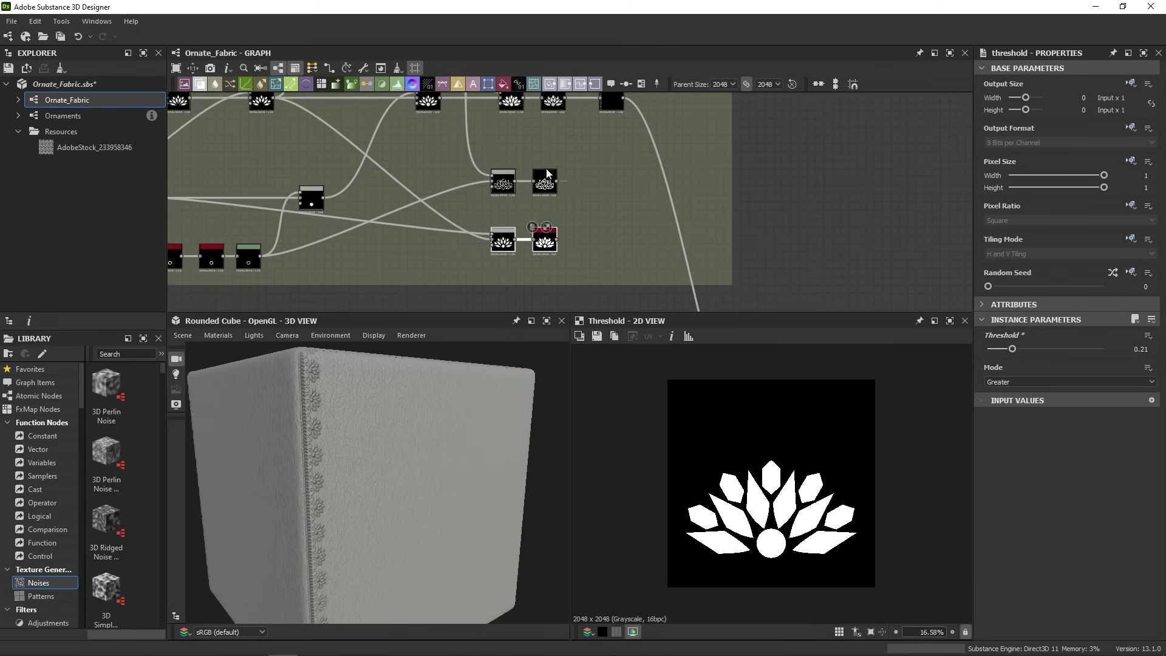
middle_click_drag(547, 173, 542, 228)
double_click(605, 156)
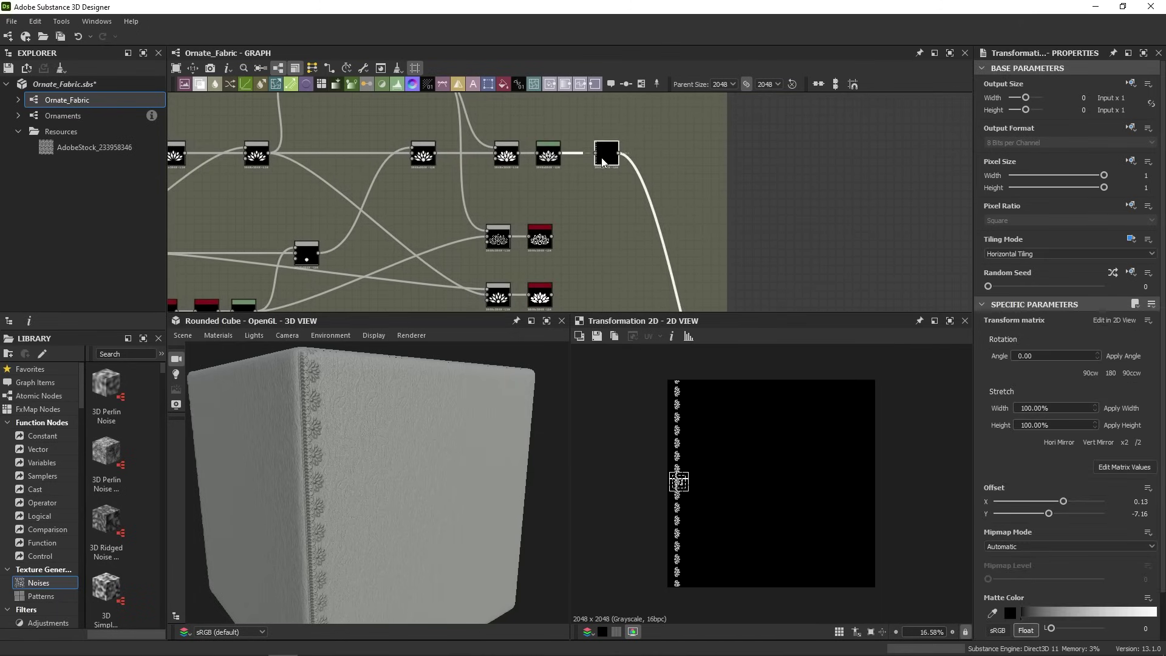
left_click(580, 265)
middle_click_drag(579, 258, 597, 243)
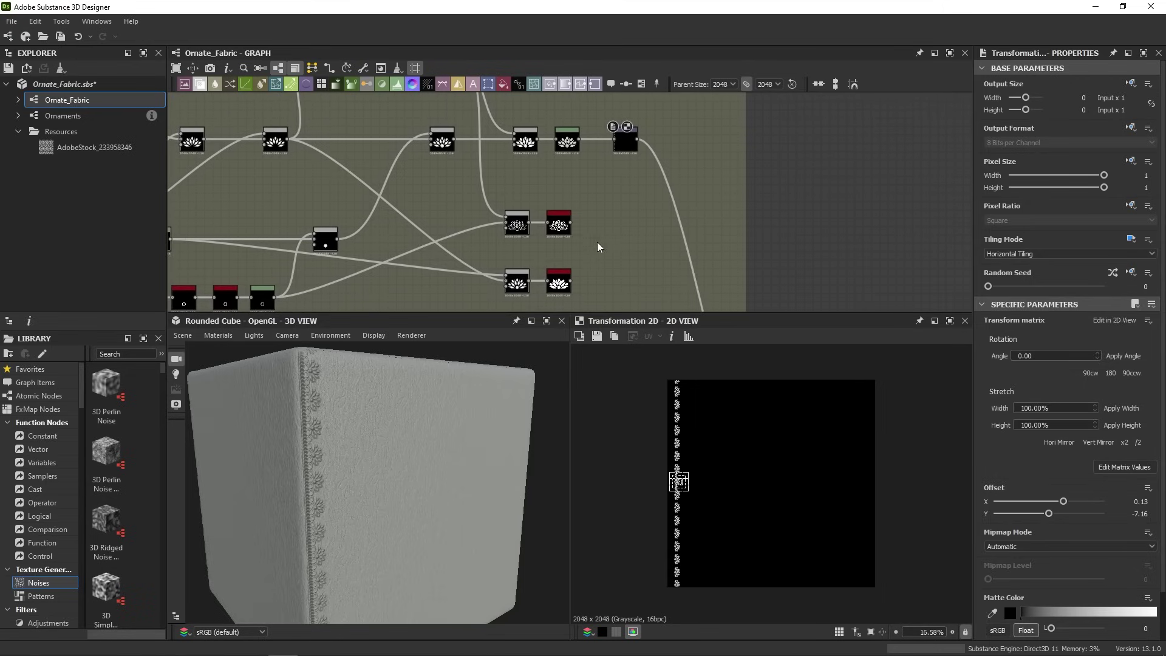
left_click(630, 149)
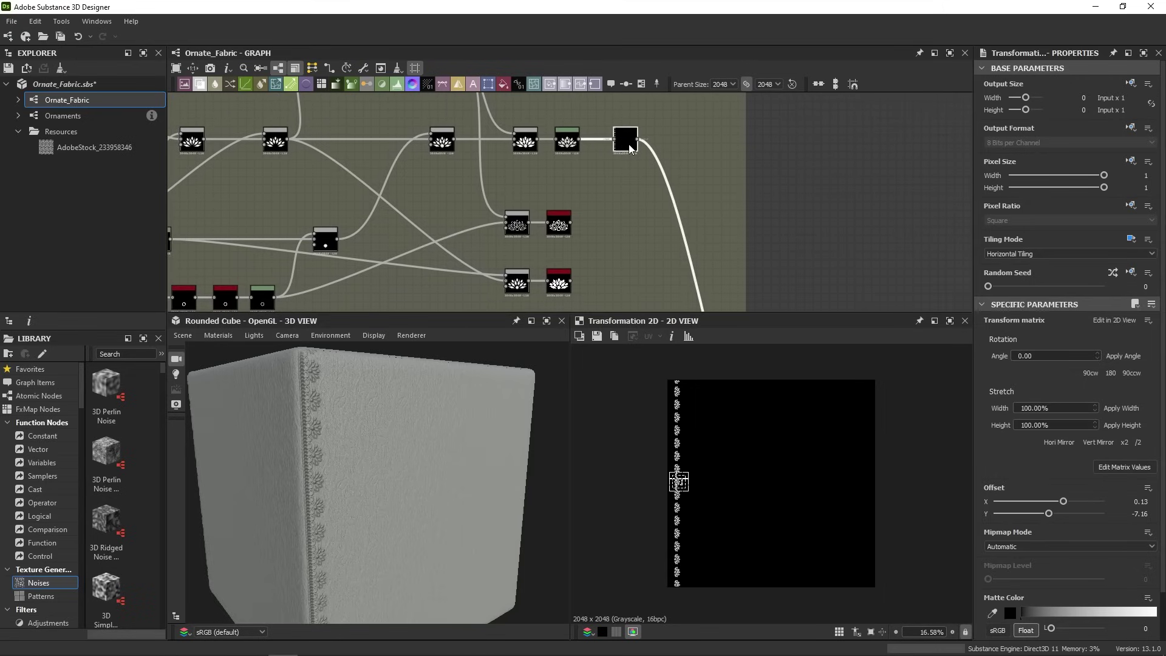
key("ctrl+d")
left_click_drag(564, 211, 592, 258)
- Duplicate the Transformation 2D node once more and connect this copy after the filled-petal Threshold node
scroll(588, 222, "up", 3)
scroll(605, 223, "down", 2)
key("ctrl+d")
scroll(679, 479, "up", 5)
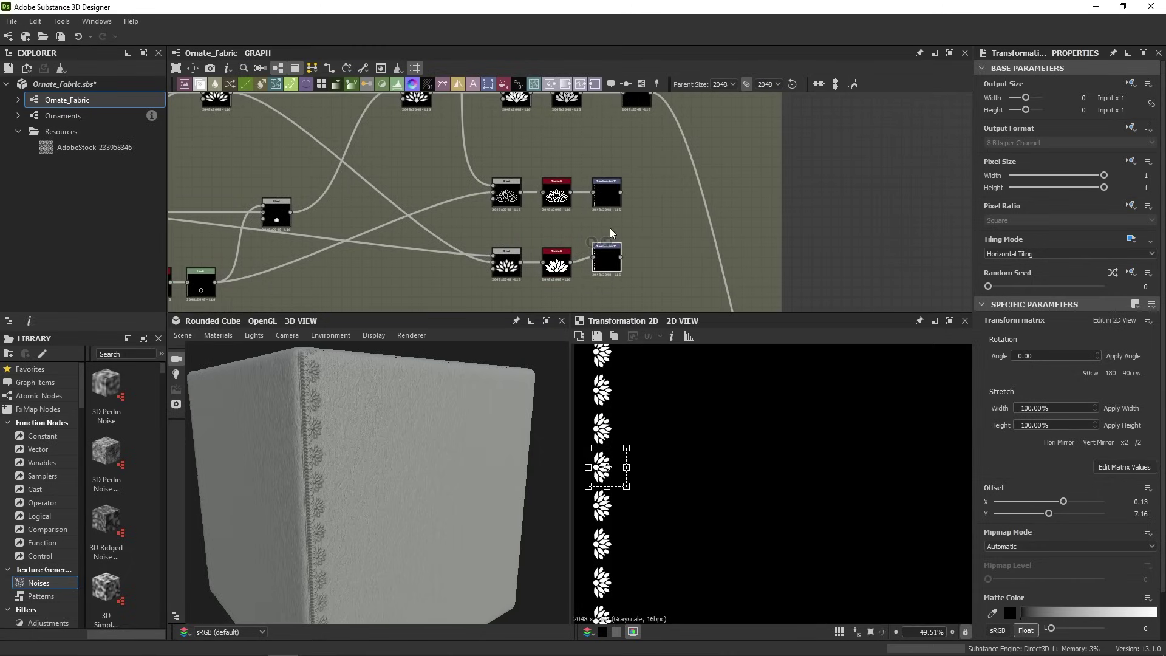
middle_click_drag(610, 228, 711, 244)
left_click(746, 117)
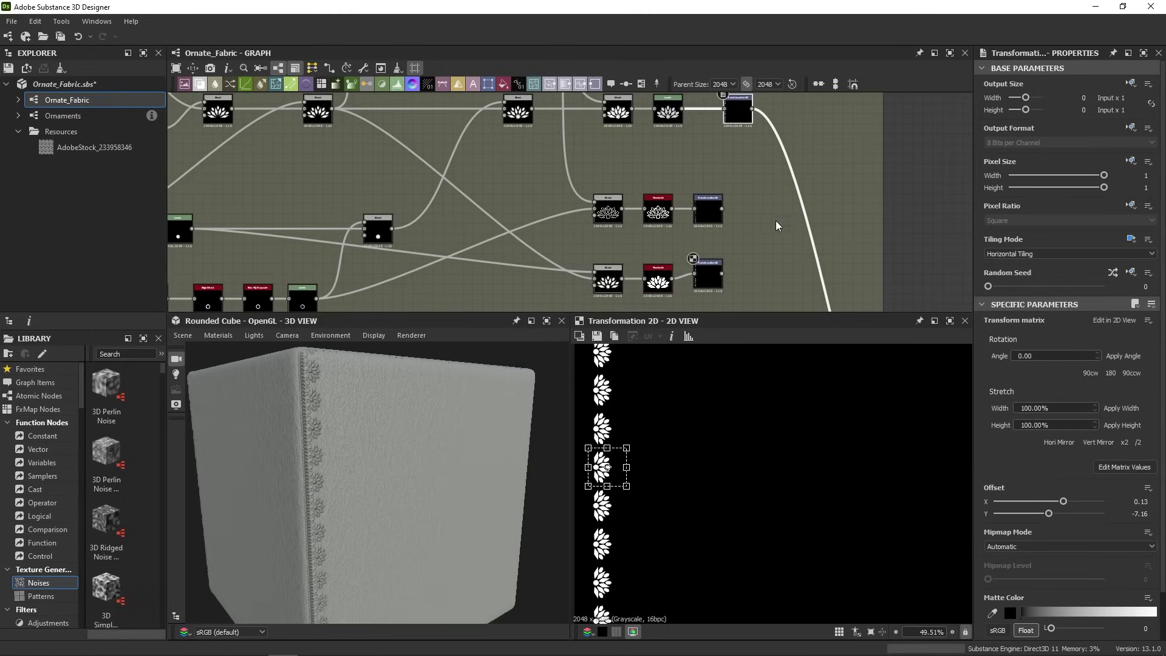
- Add a Dot node to the outline Transformation 2D output and name it mountings_mask
middle_click_drag(776, 226, 677, 183)
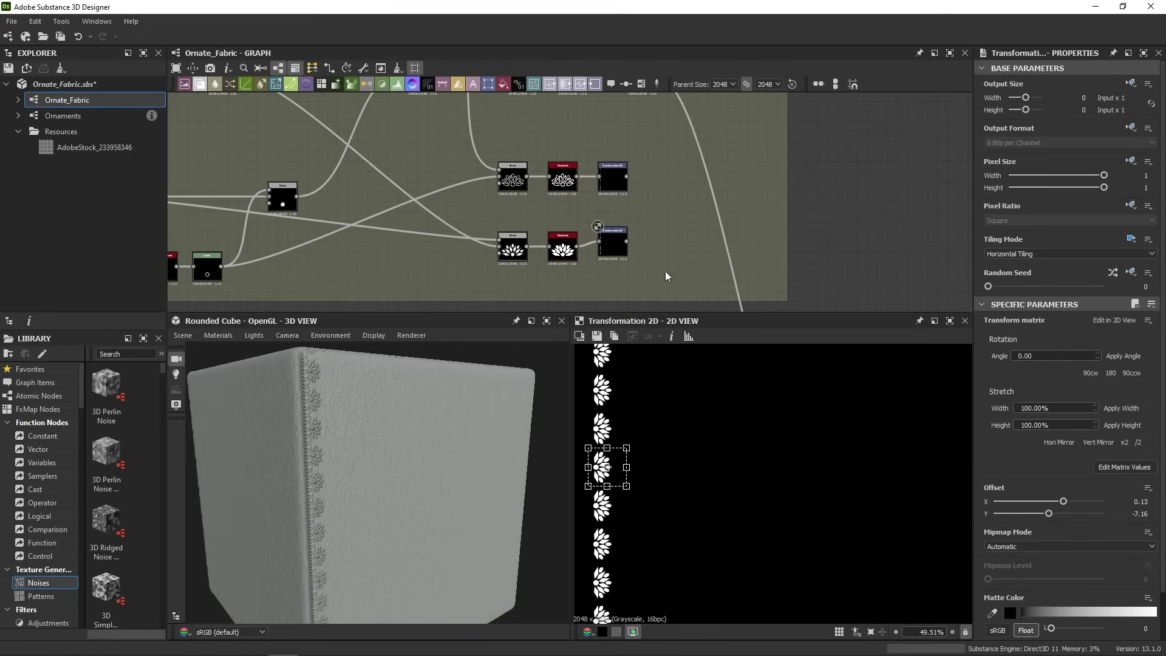
right_click(676, 243)
left_click(705, 264)
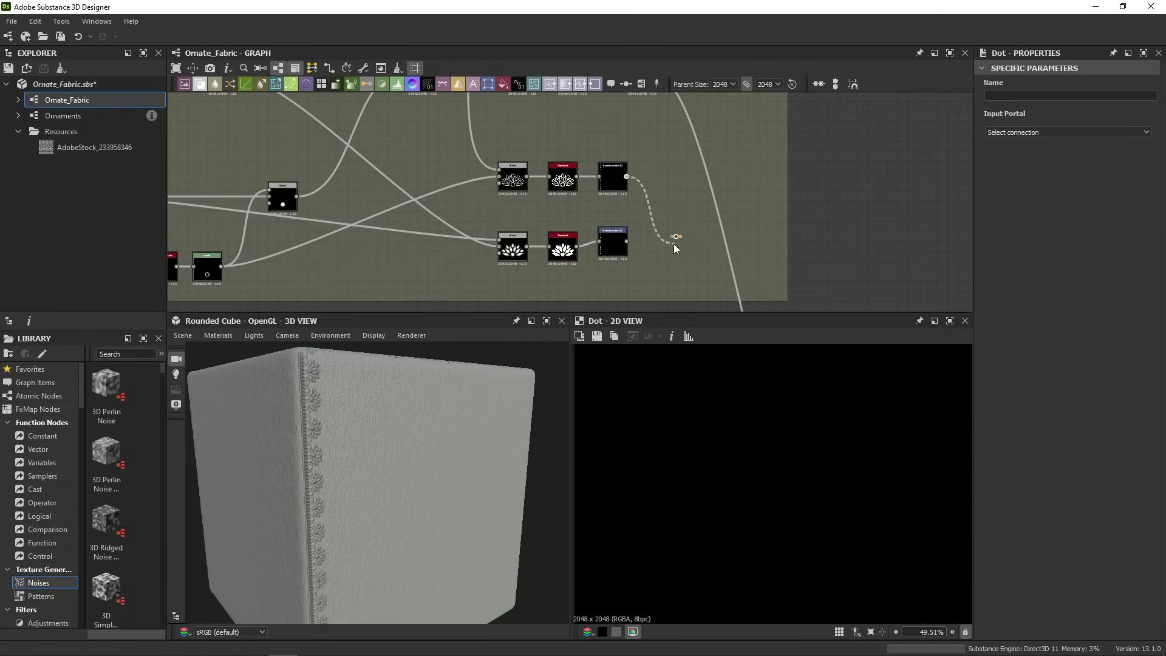
left_click_drag(676, 237, 652, 173)
left_click(1036, 96)
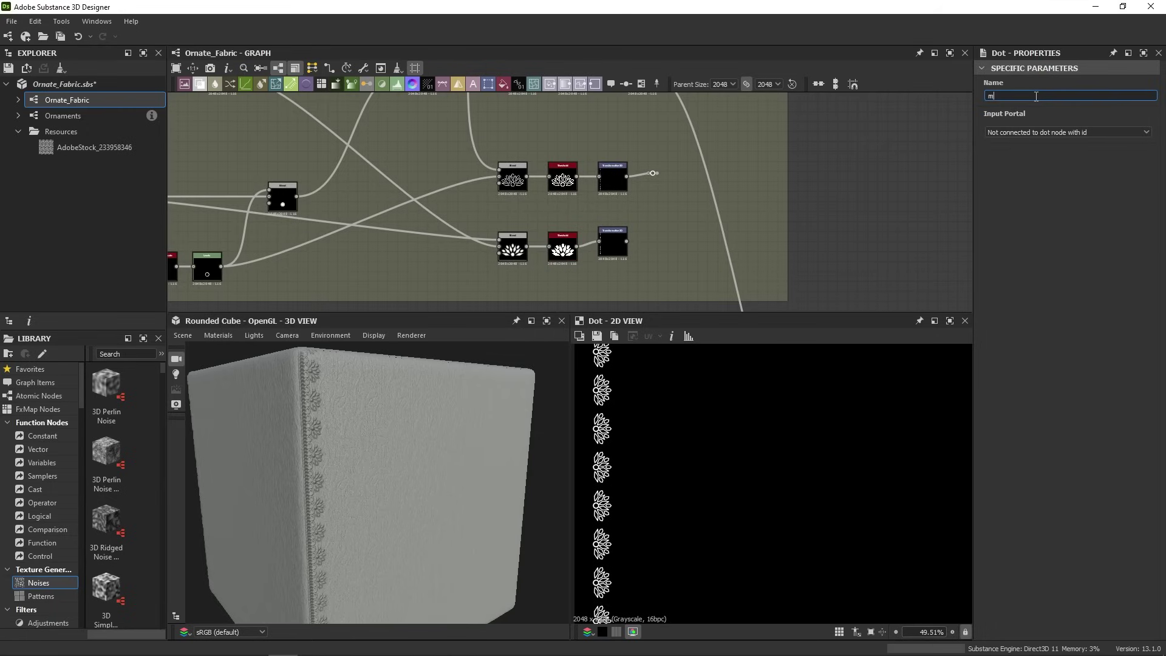
key("Return")
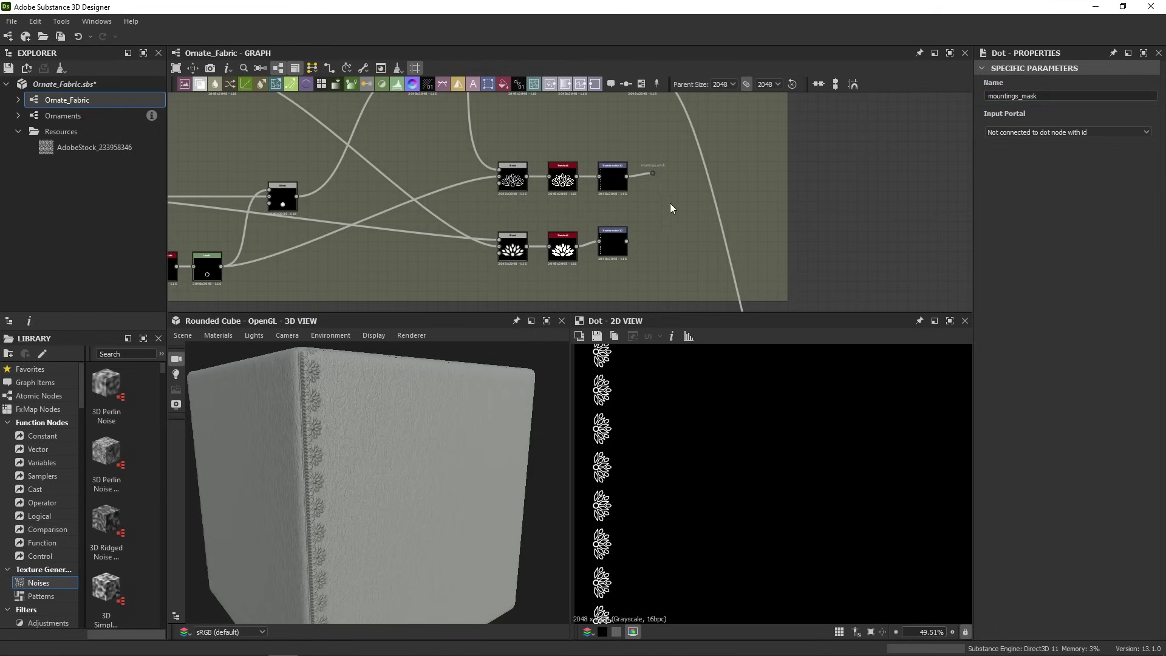
- Duplicate the Dot node onto the filled-petal Transformation 2D output, name it gemstones_mask, and line both Dot nodes up
key("ctrl+d")
scroll(649, 246, "up", 3)
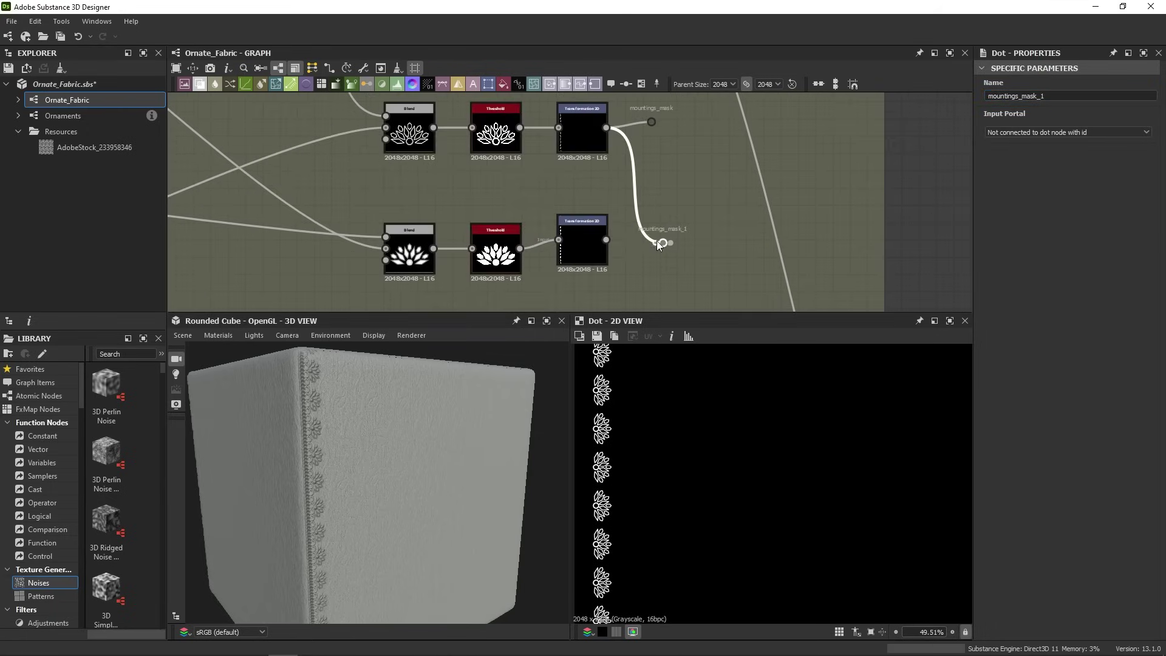
left_click_drag(597, 241, 606, 239)
double_click(1020, 96)
type("gem")
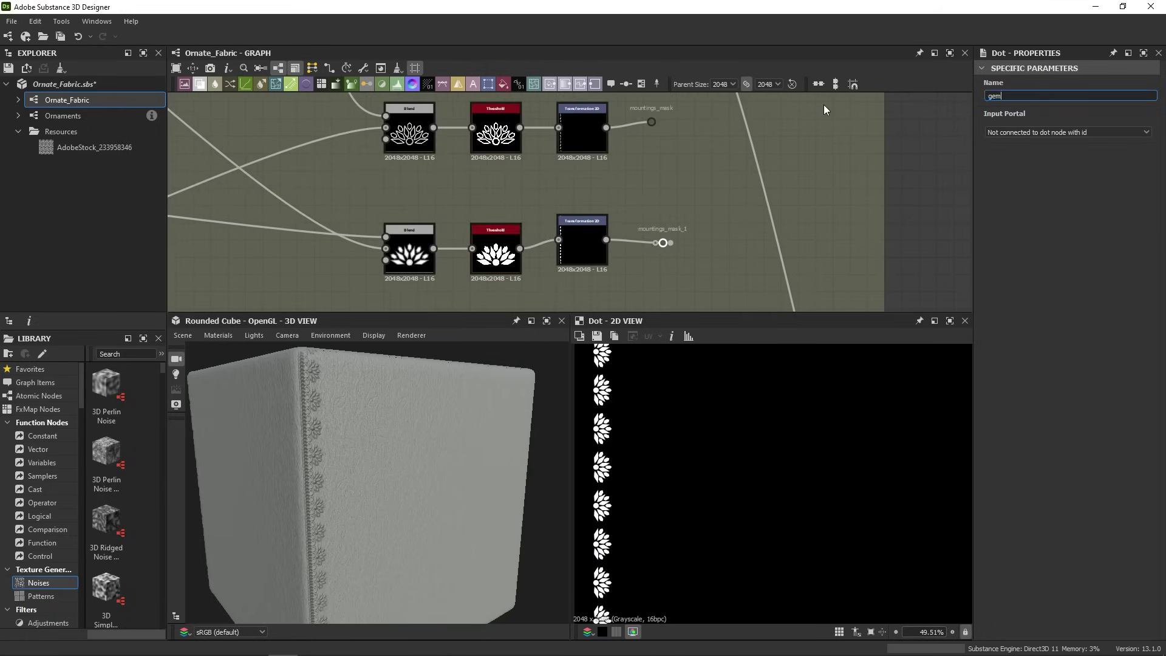
type("stones_mask")
key("Return")
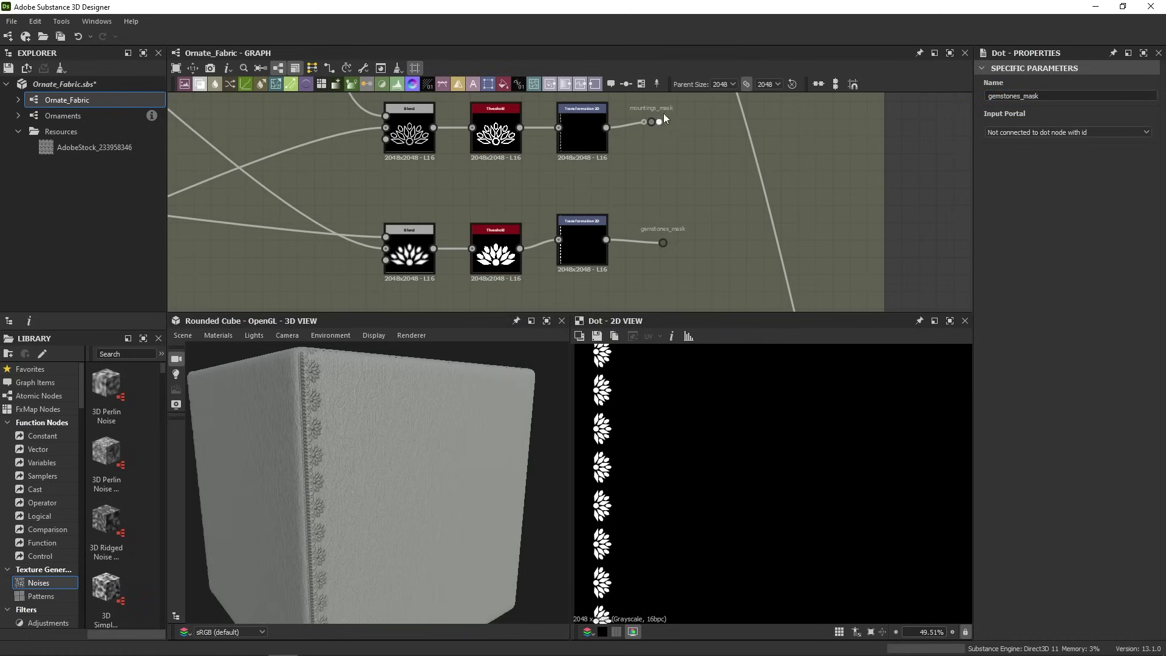
left_click_drag(651, 123, 644, 130)
left_click_drag(663, 243, 651, 242)
- Review the overall node graph and examine the ornament trim and fabric surface up close on the 3D cube
scroll(643, 236, "down", 5)
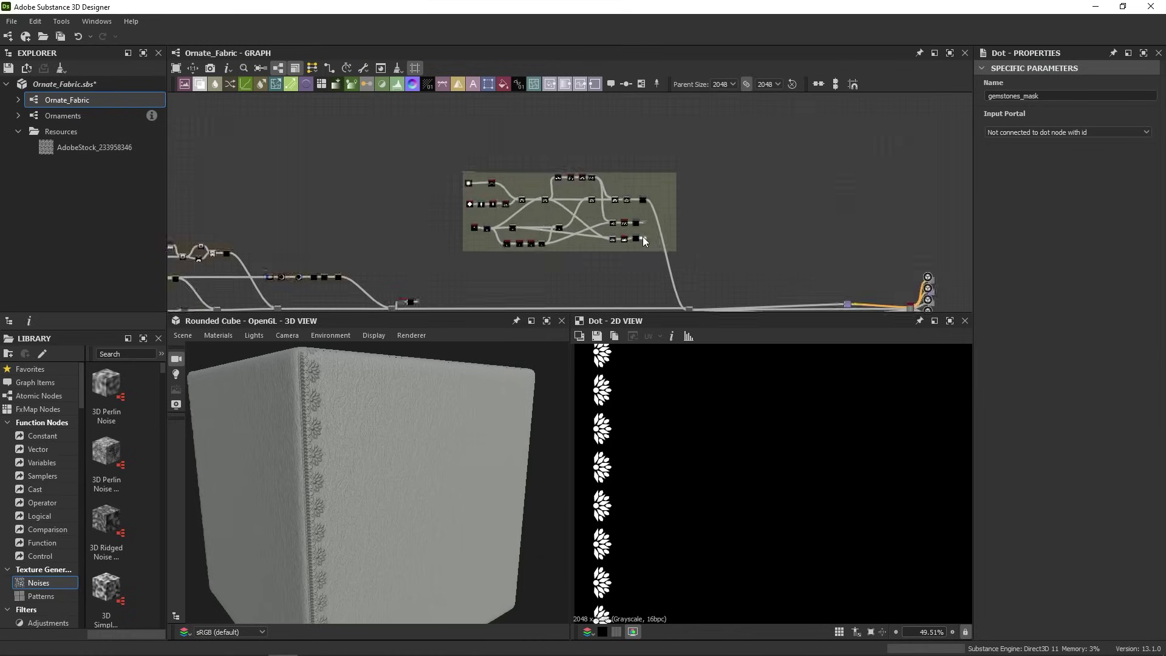
middle_click_drag(660, 227, 757, 169)
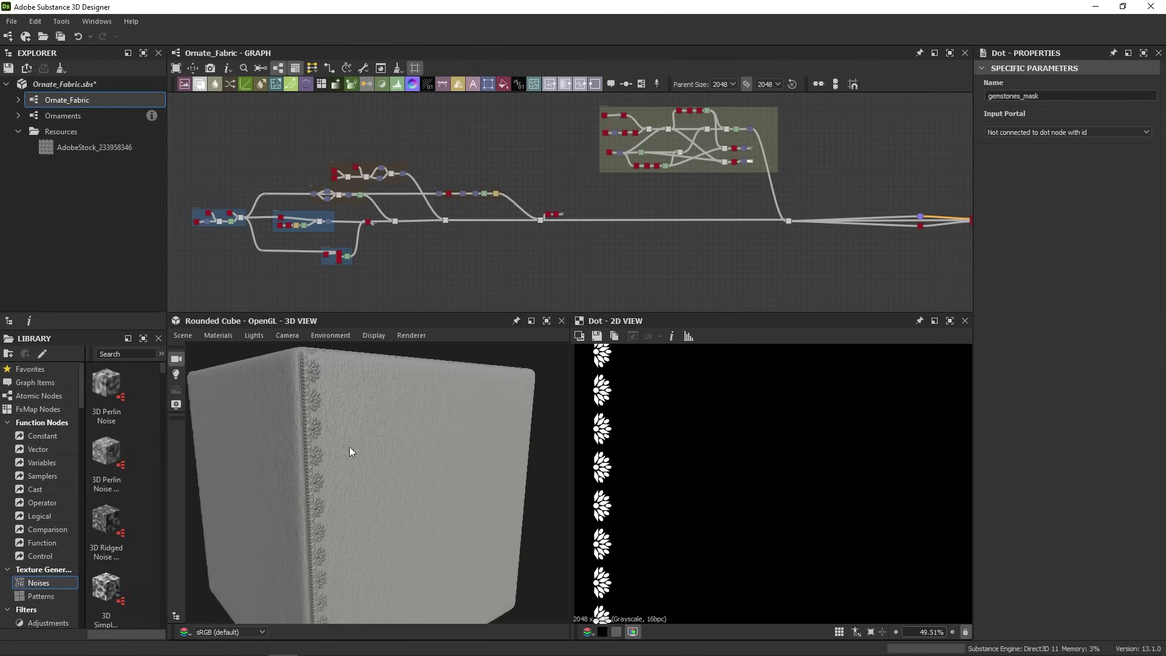
middle_click_drag(722, 177, 652, 194)
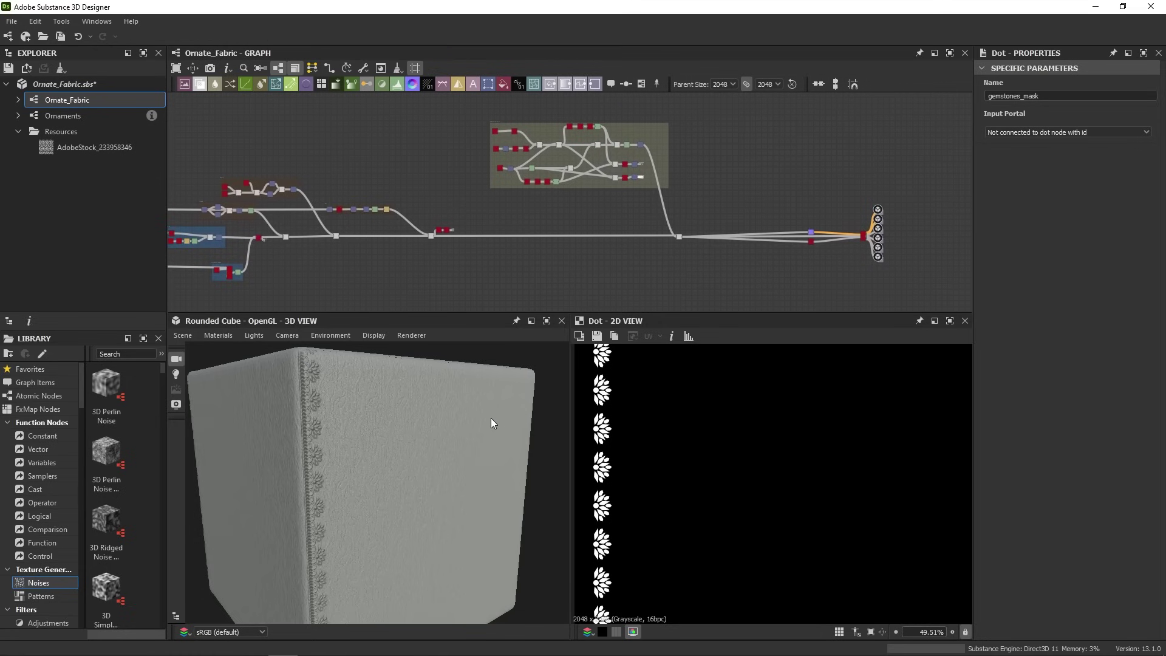
left_click_drag(490, 423, 371, 465)
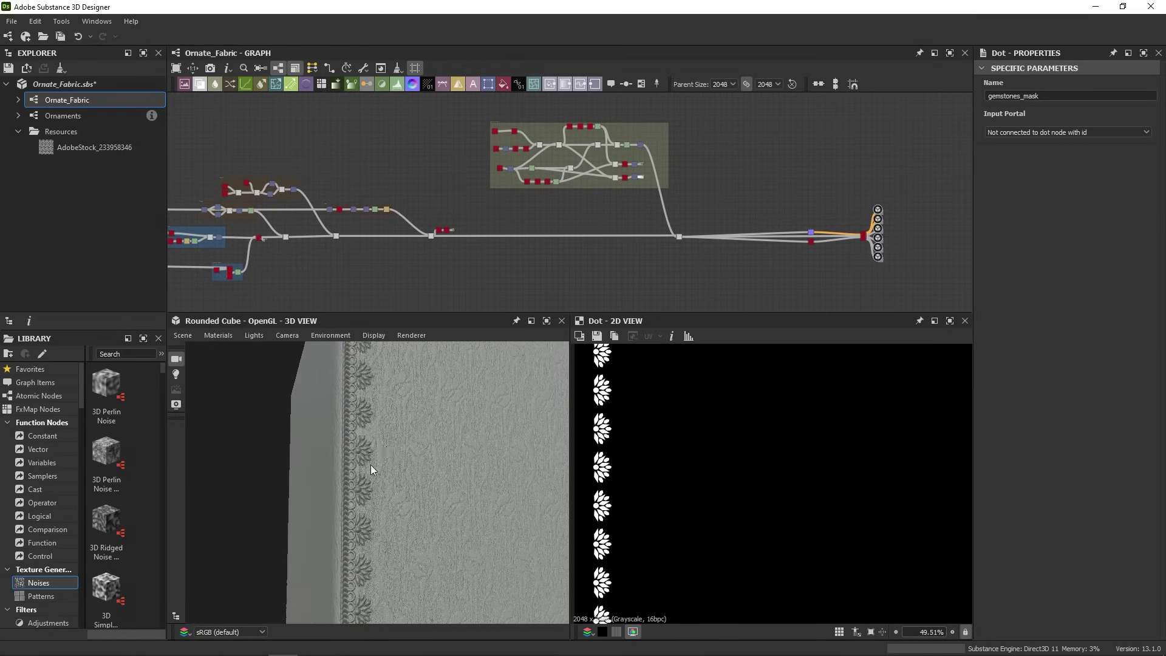
scroll(368, 469, "up", 2)
left_click_drag(502, 453, 482, 450)
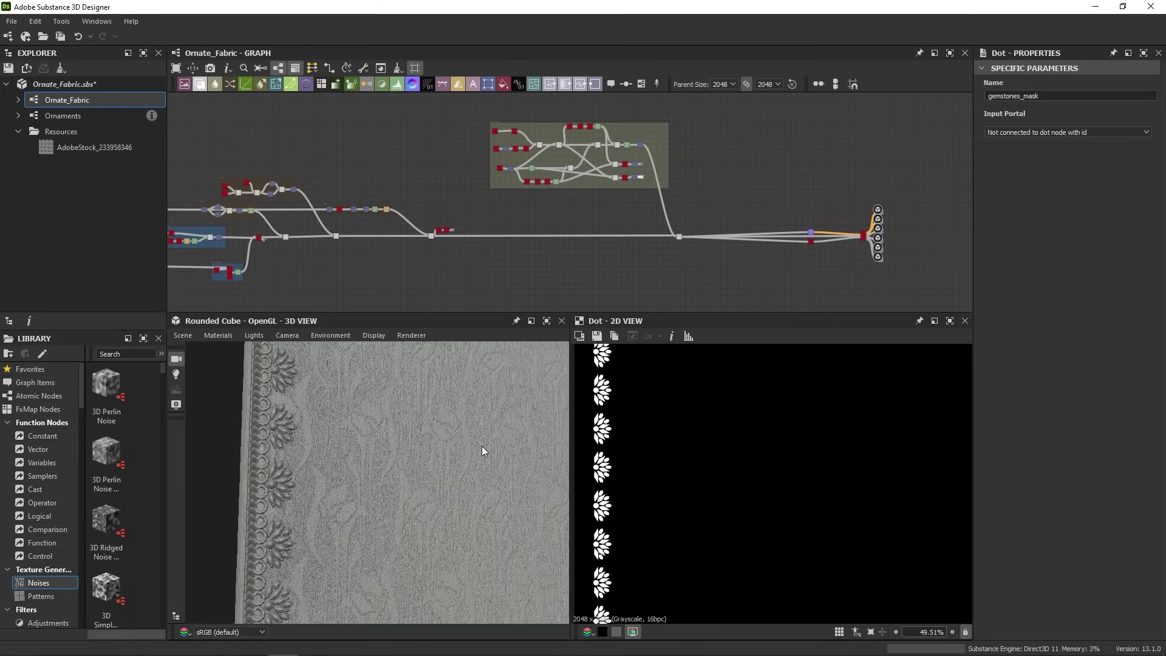